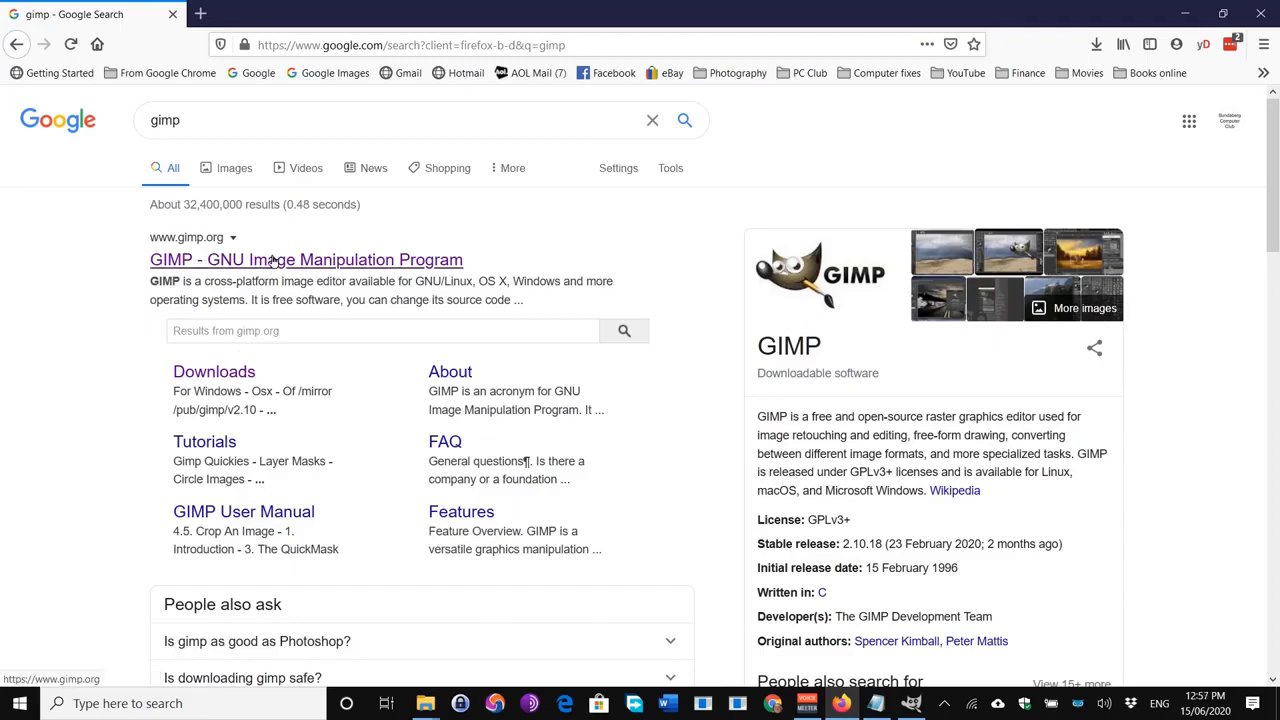
# Step: Download the GIMP 2.10.20 Windows installer from gimp.org and confirm the 214 MB download finished
pyautogui.click(272, 259)
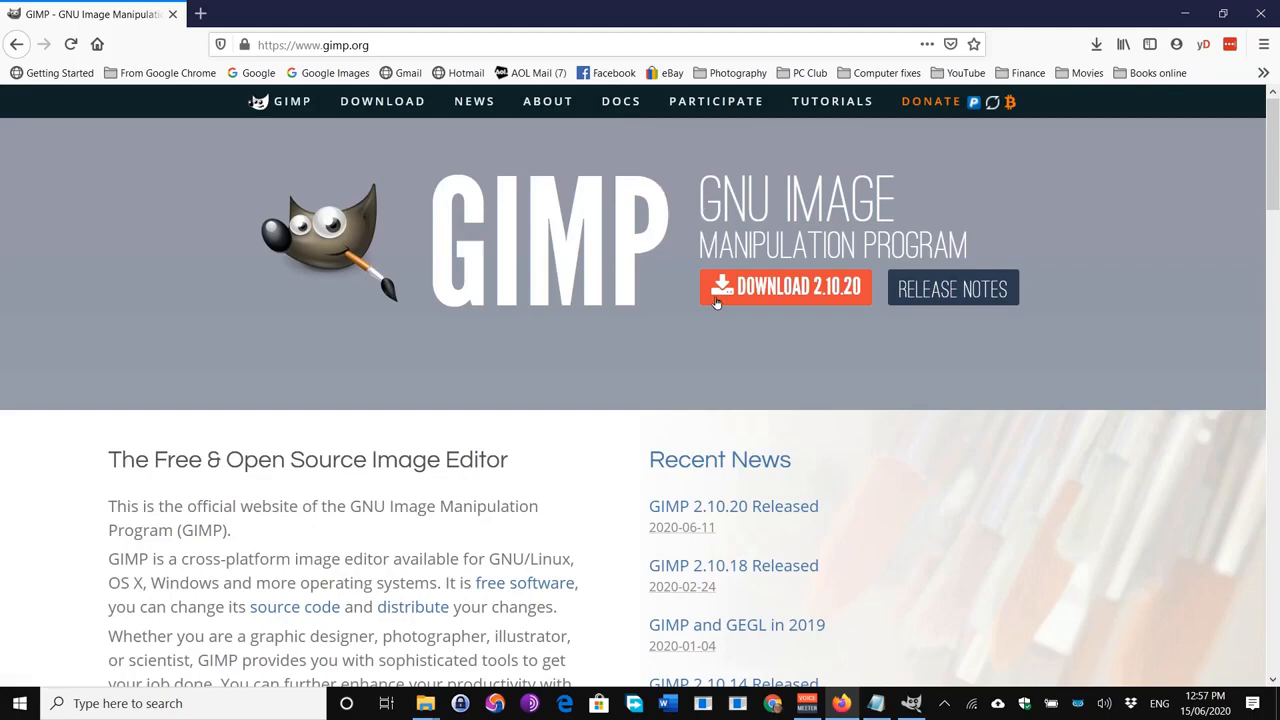
pyautogui.click(788, 296)
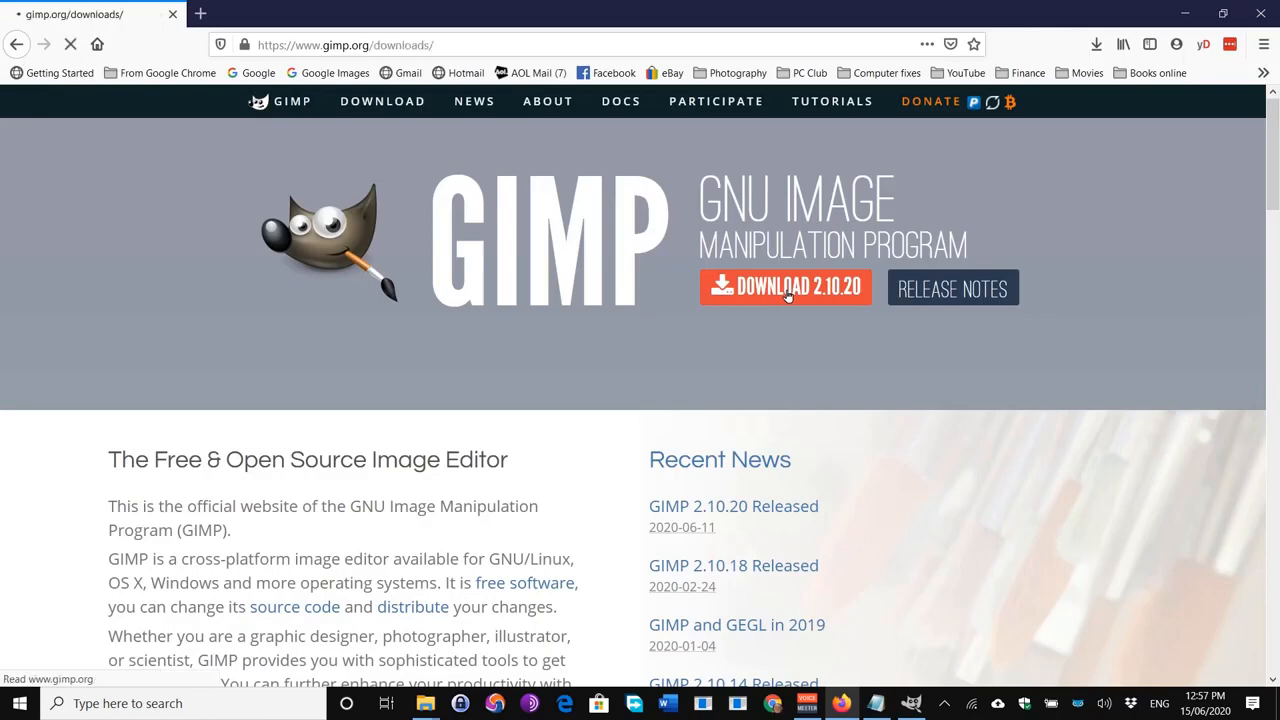
pyautogui.scroll(-3, 877, 323)
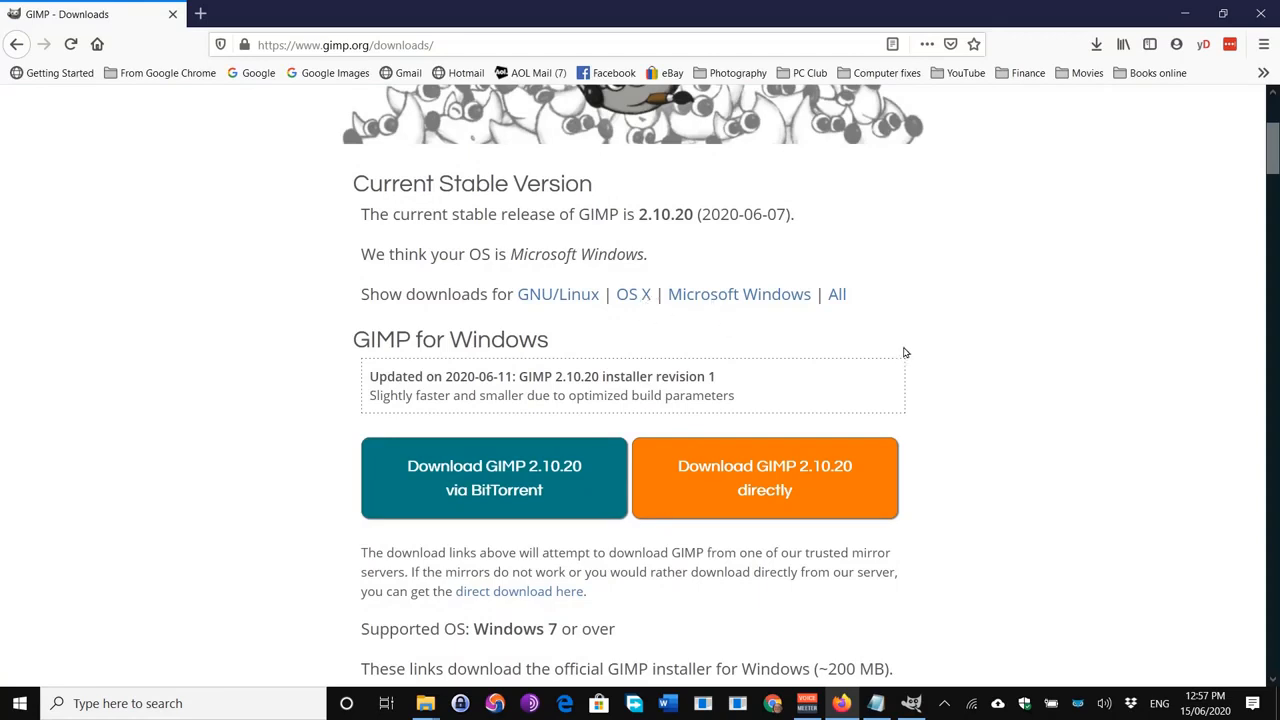
pyautogui.scroll(-2, 904, 352)
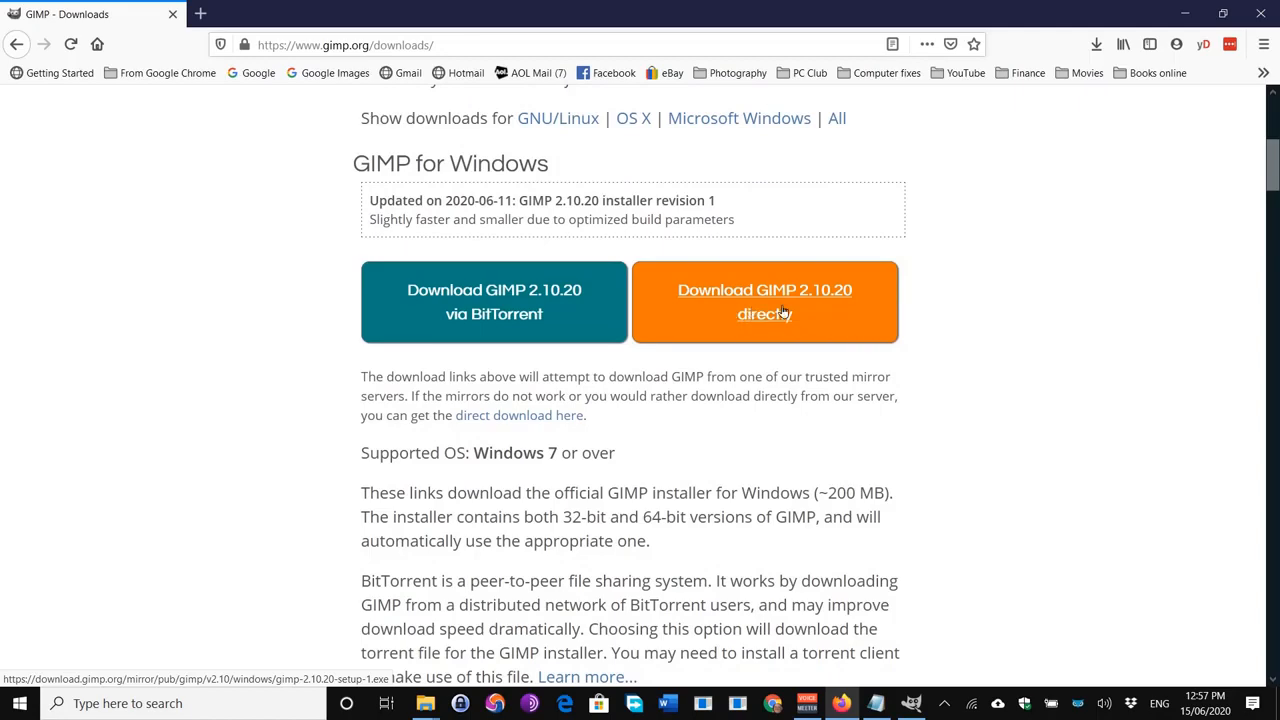
pyautogui.scroll(3, 782, 310)
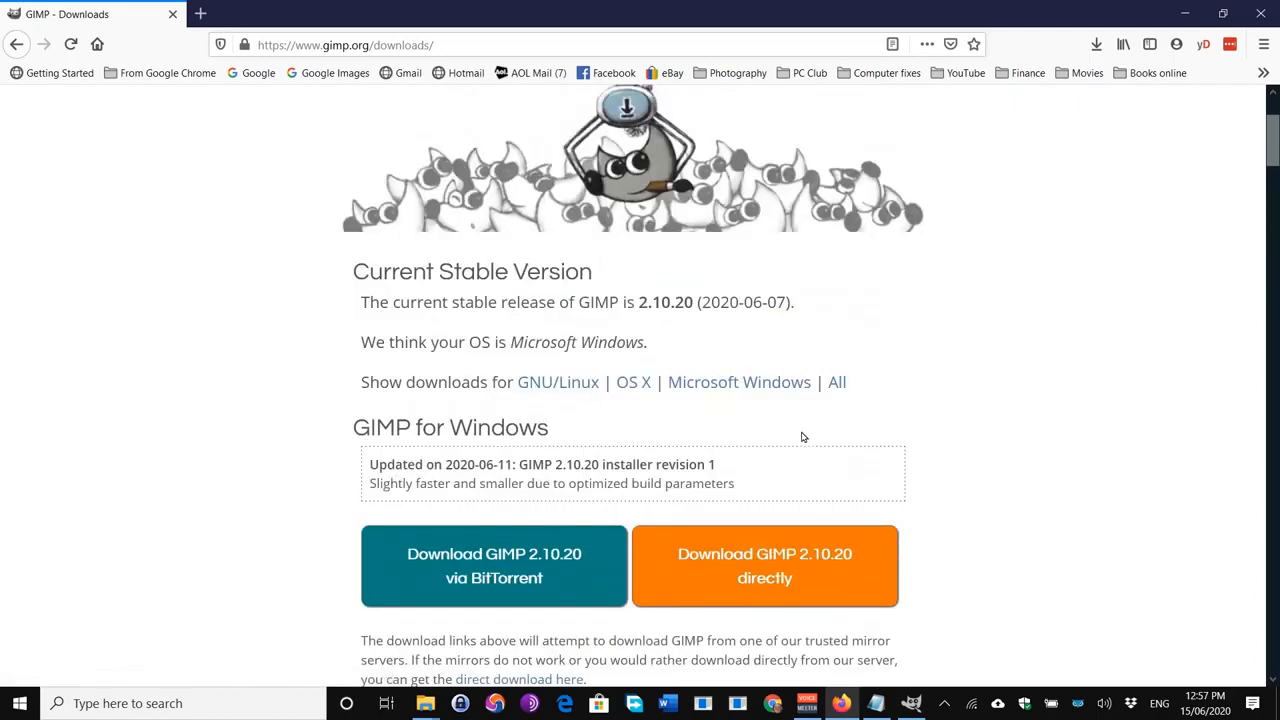
pyautogui.click(1096, 44)
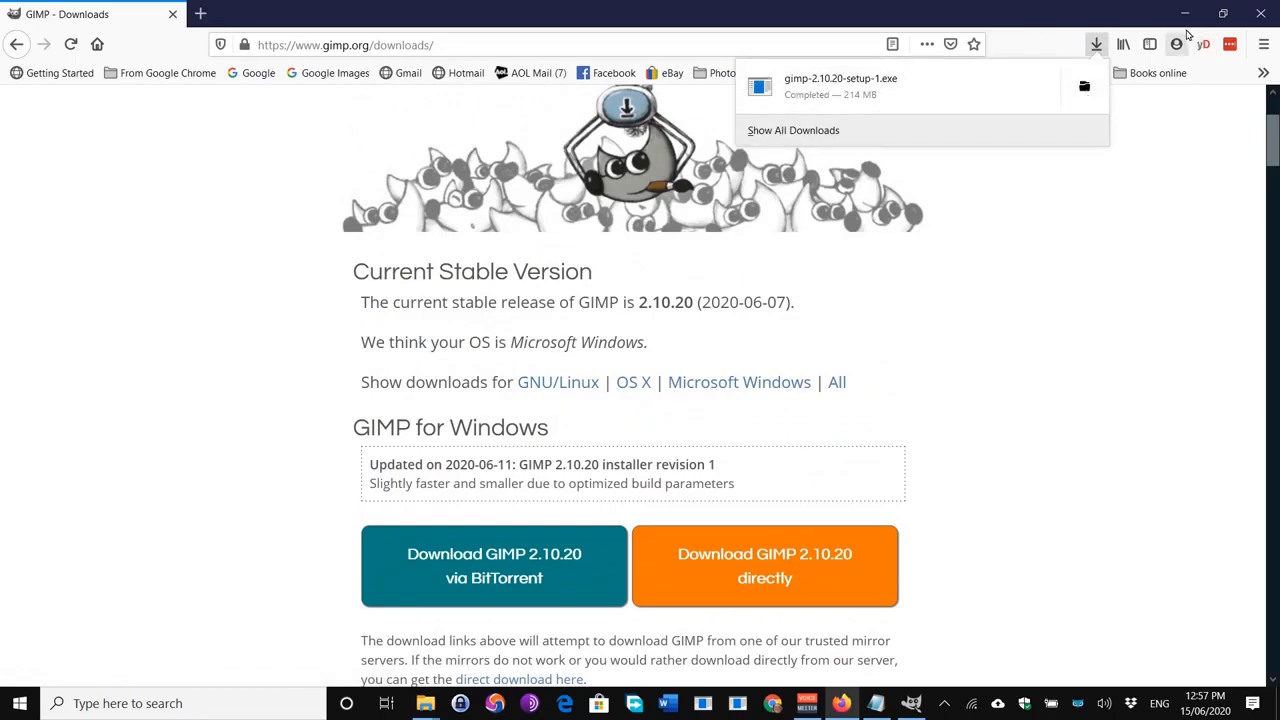
# Step: Close Firefox and copy the 1977 wedding photo file from the Grandparents folder
pyautogui.click(1261, 13)
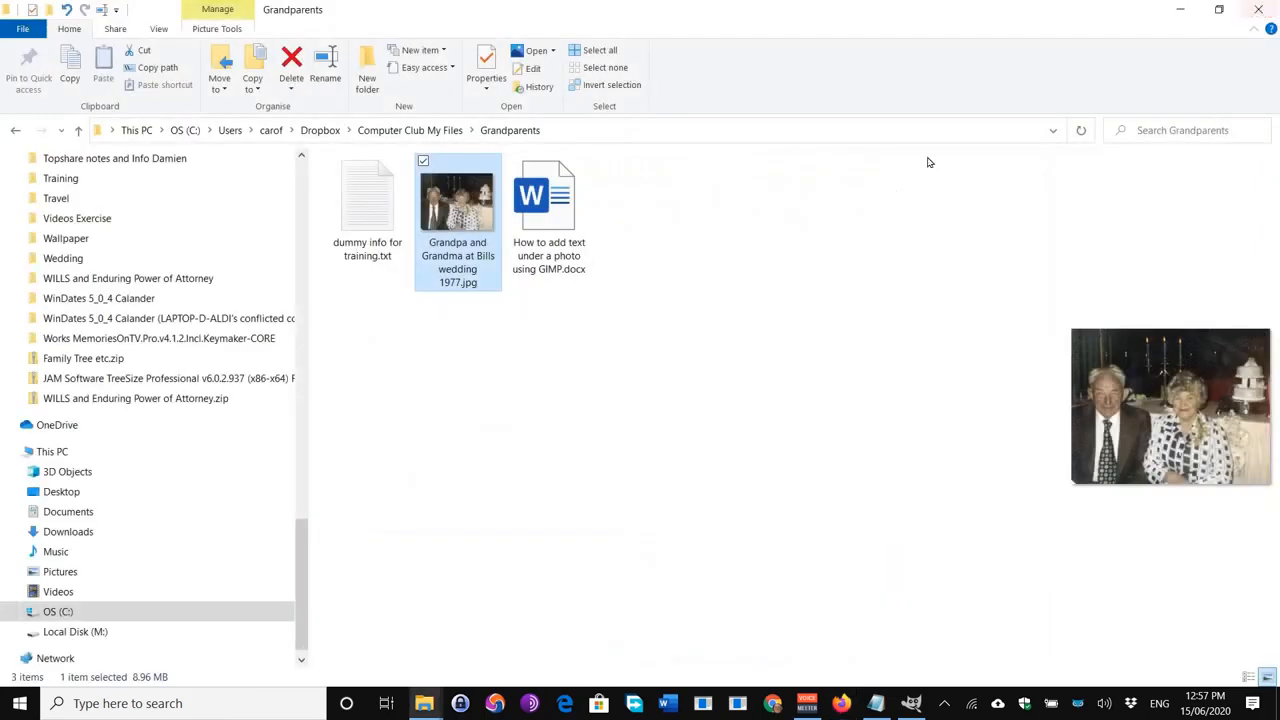
pyautogui.moveTo(466, 212)
pyautogui.mouseDown()
pyautogui.moveTo(394, 209)
pyautogui.moveTo(475, 213)
pyautogui.mouseUp()
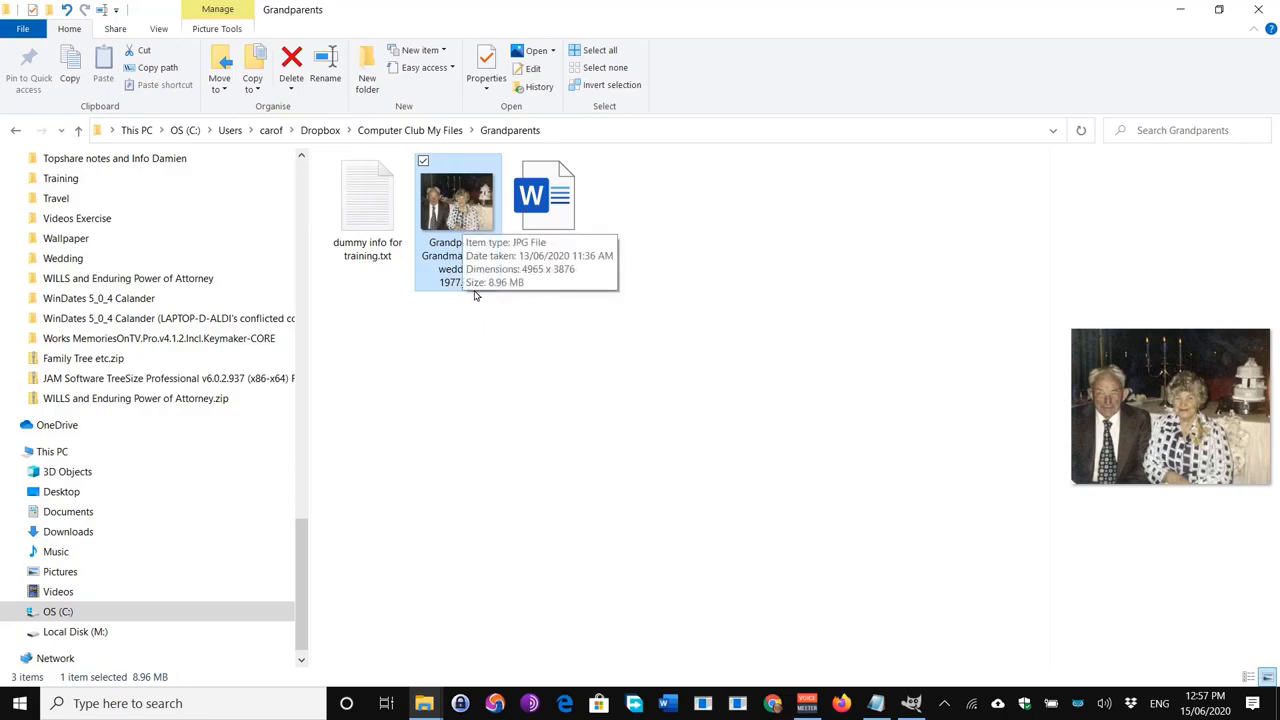
pyautogui.rightClick(462, 213)
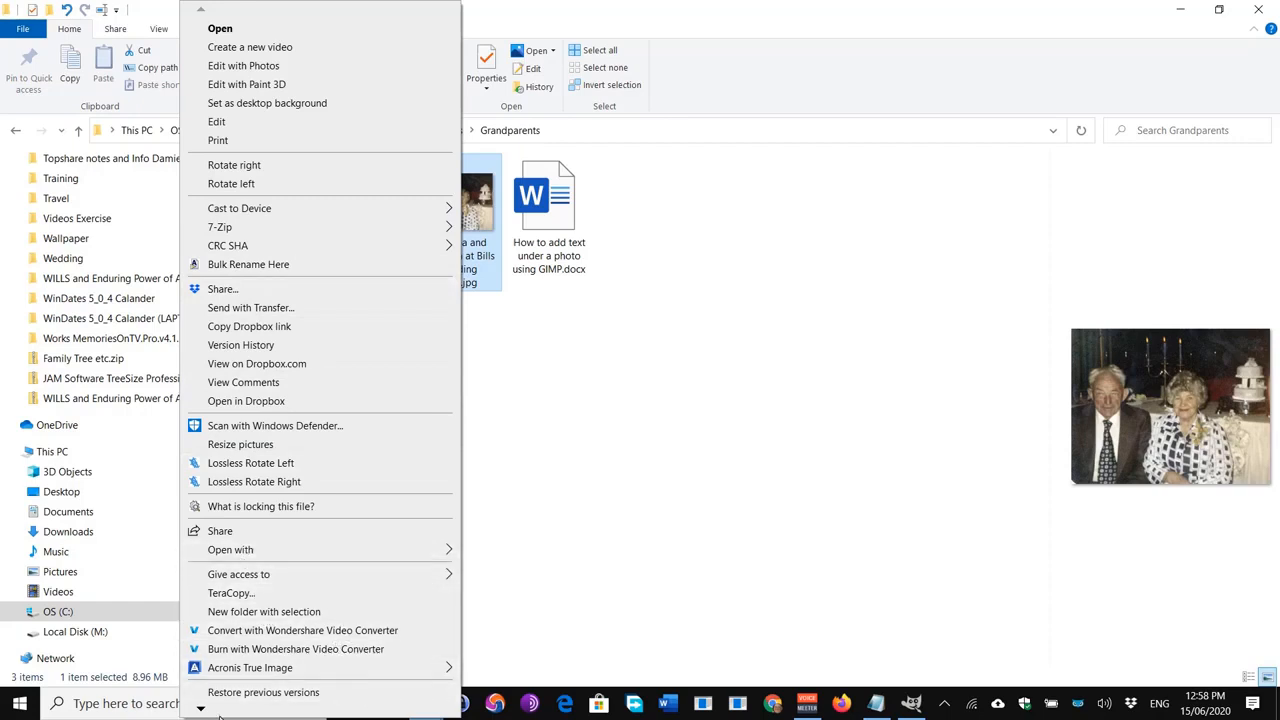
pyautogui.moveTo(205, 710)
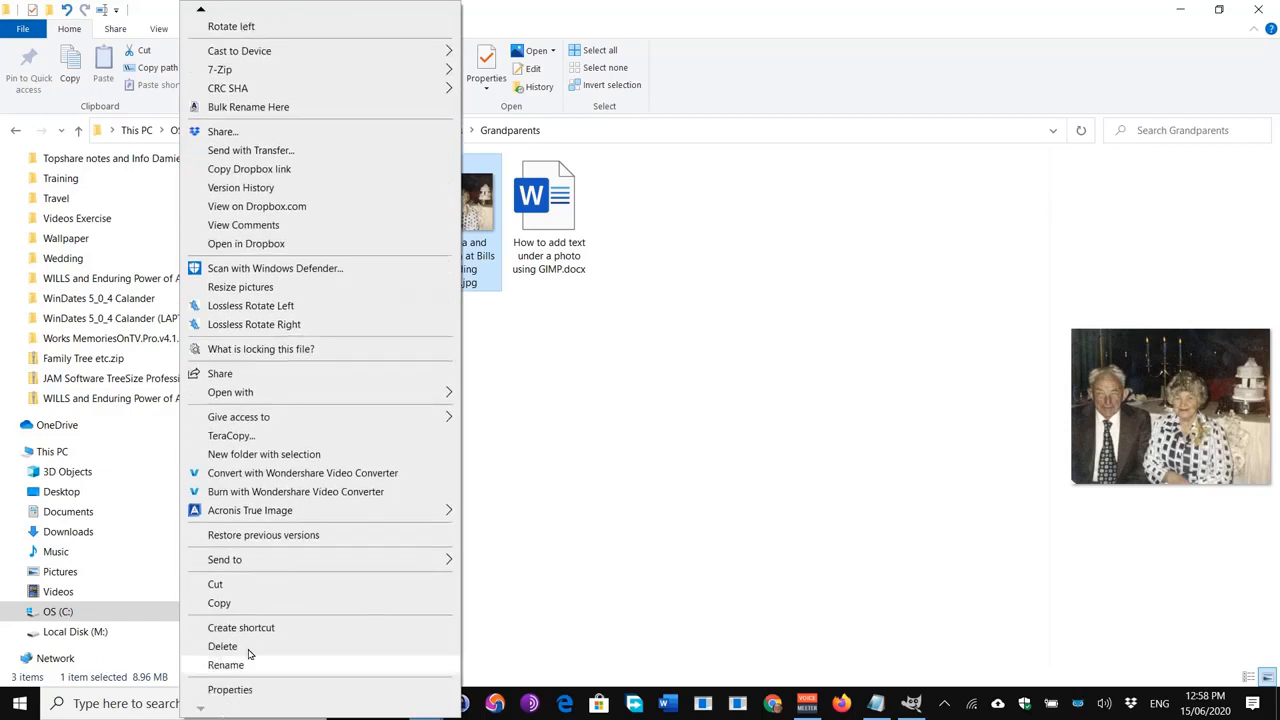
pyautogui.click(224, 602)
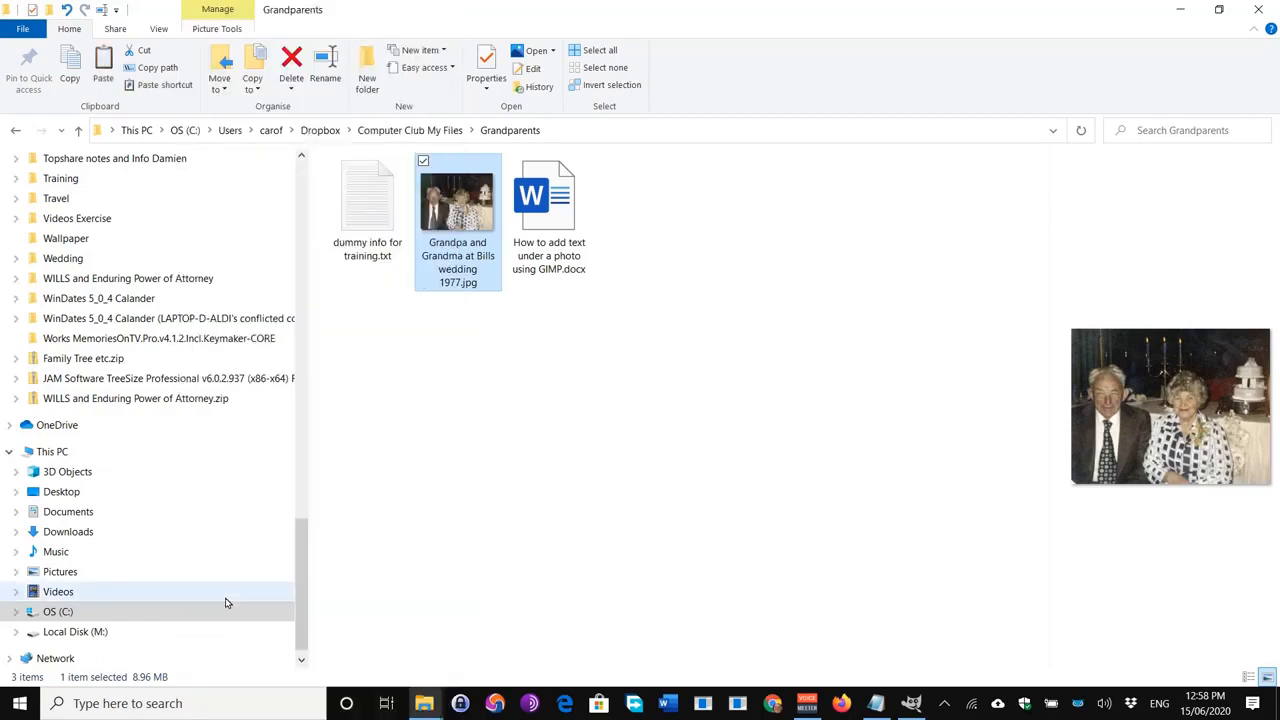
pyautogui.rightClick(405, 371)
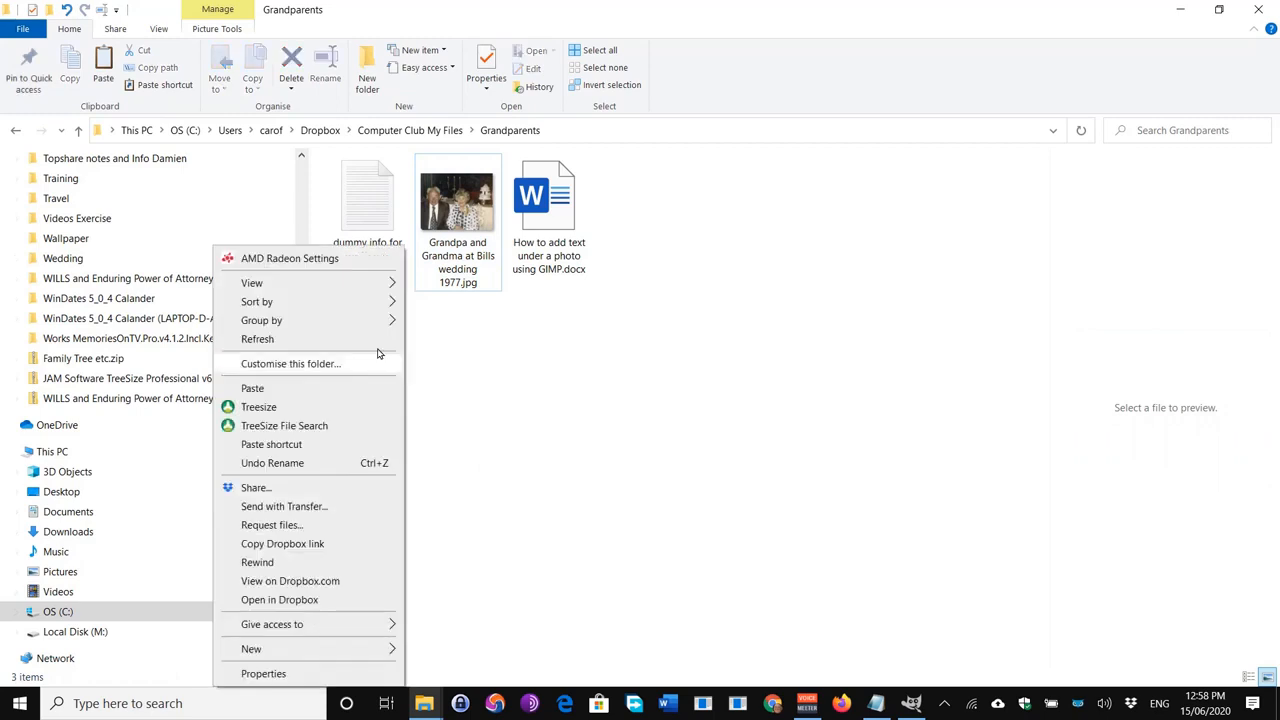
# Step: Paste a duplicate of the wedding photo and rename it so it ends in '- Caption' instead of '- Copy'
pyautogui.click(255, 389)
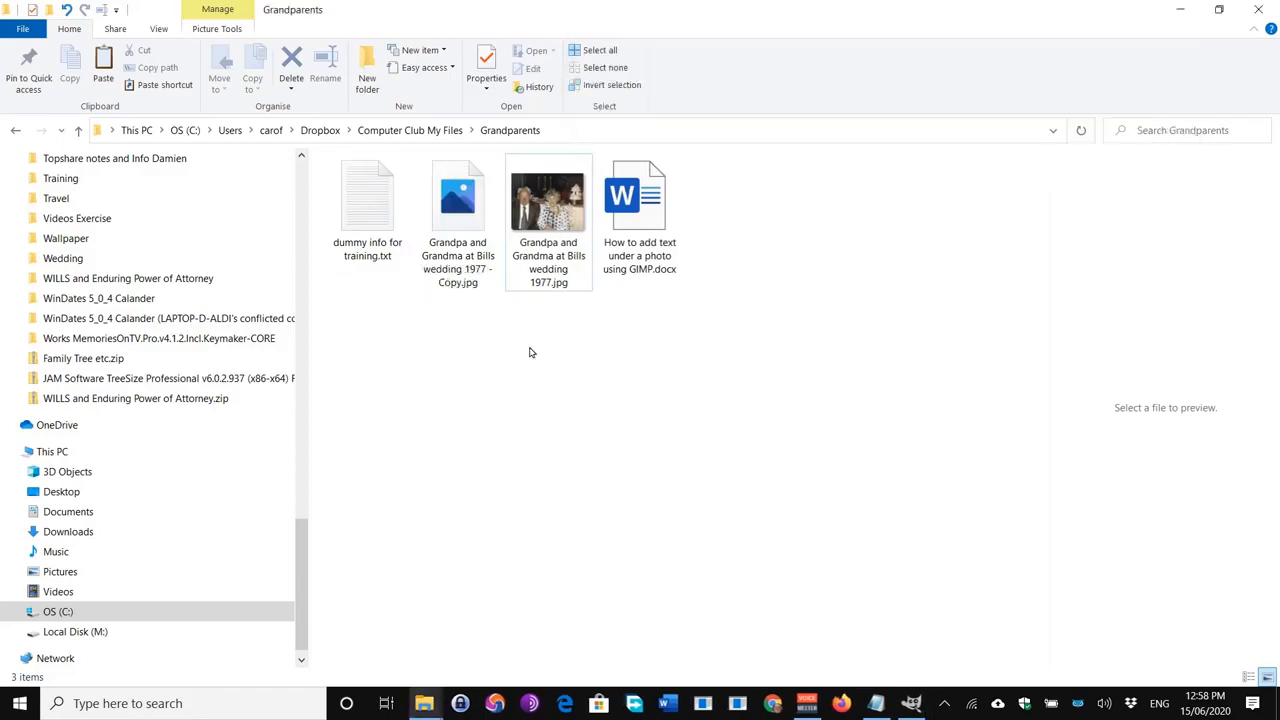
pyautogui.click(451, 288)
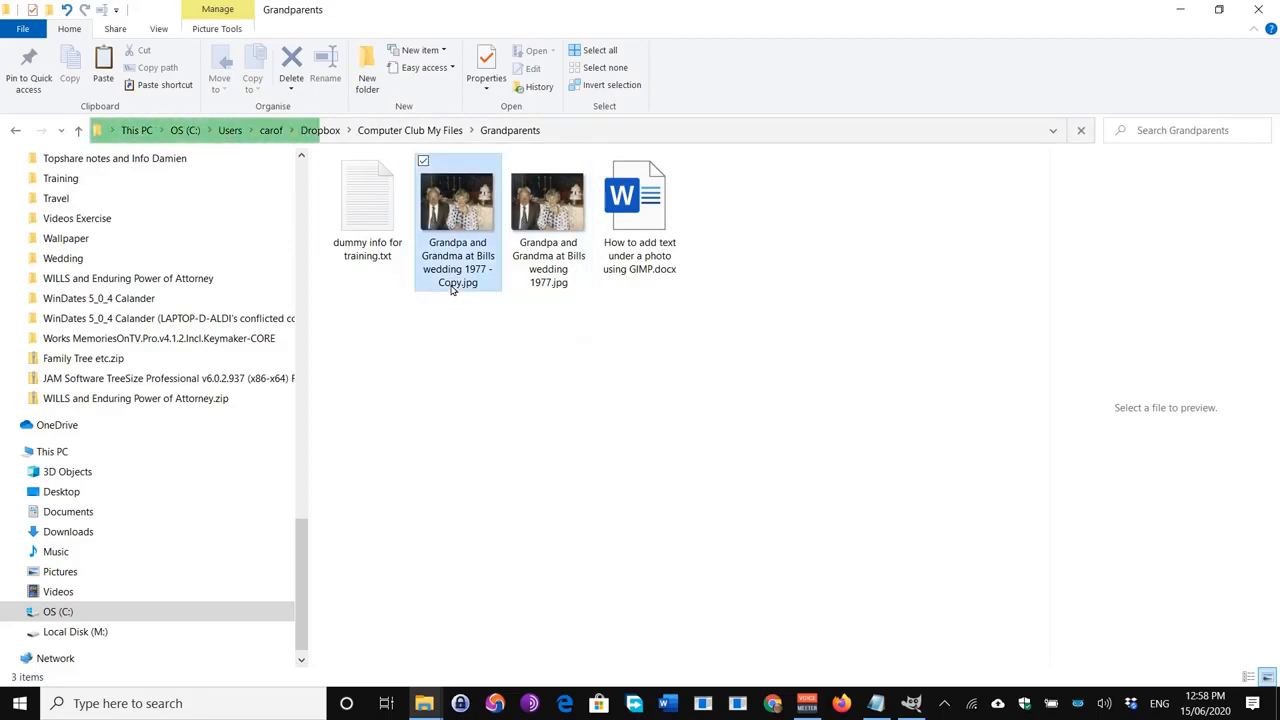
pyautogui.click(451, 288)
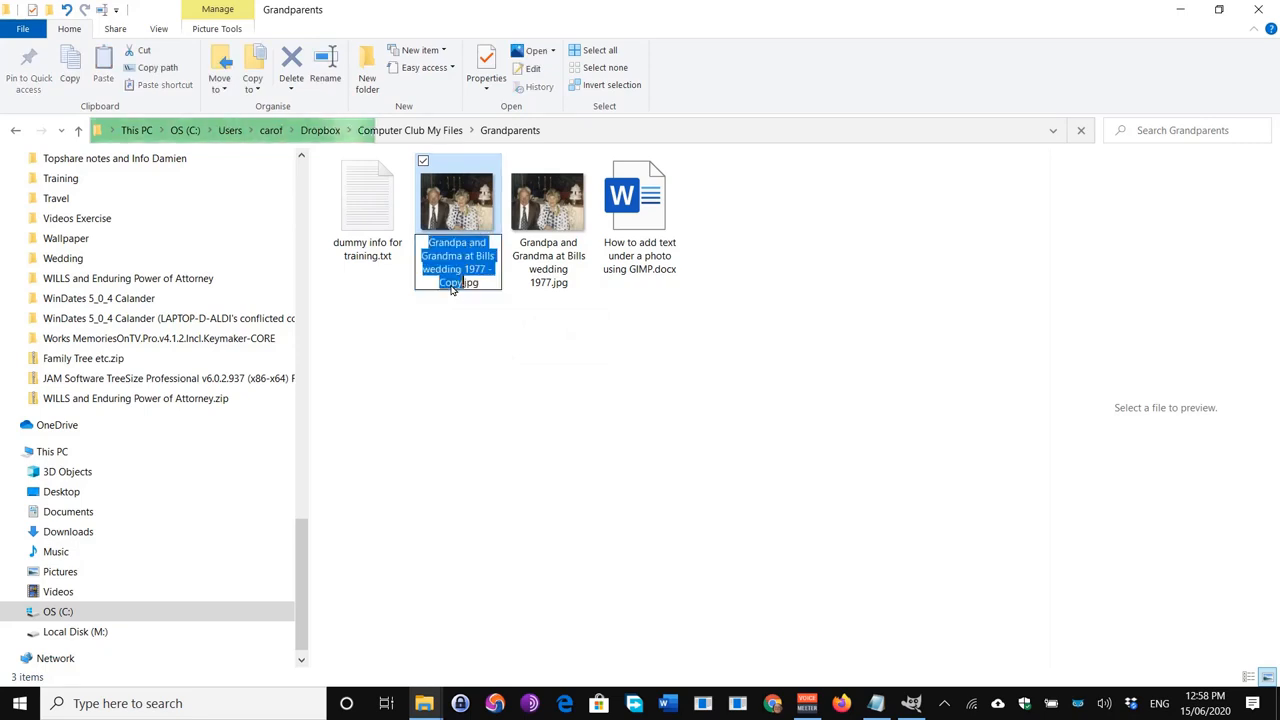
pyautogui.click(441, 283)
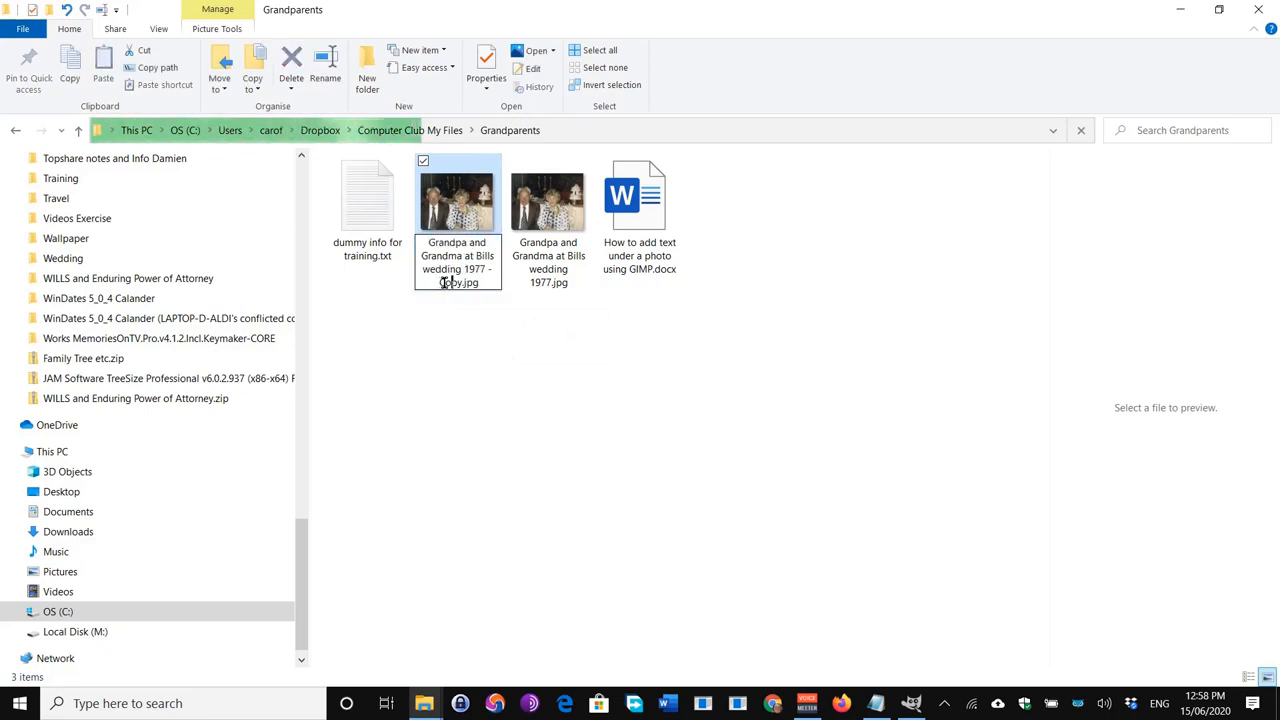
pyautogui.hotkey('shift', 'Home')
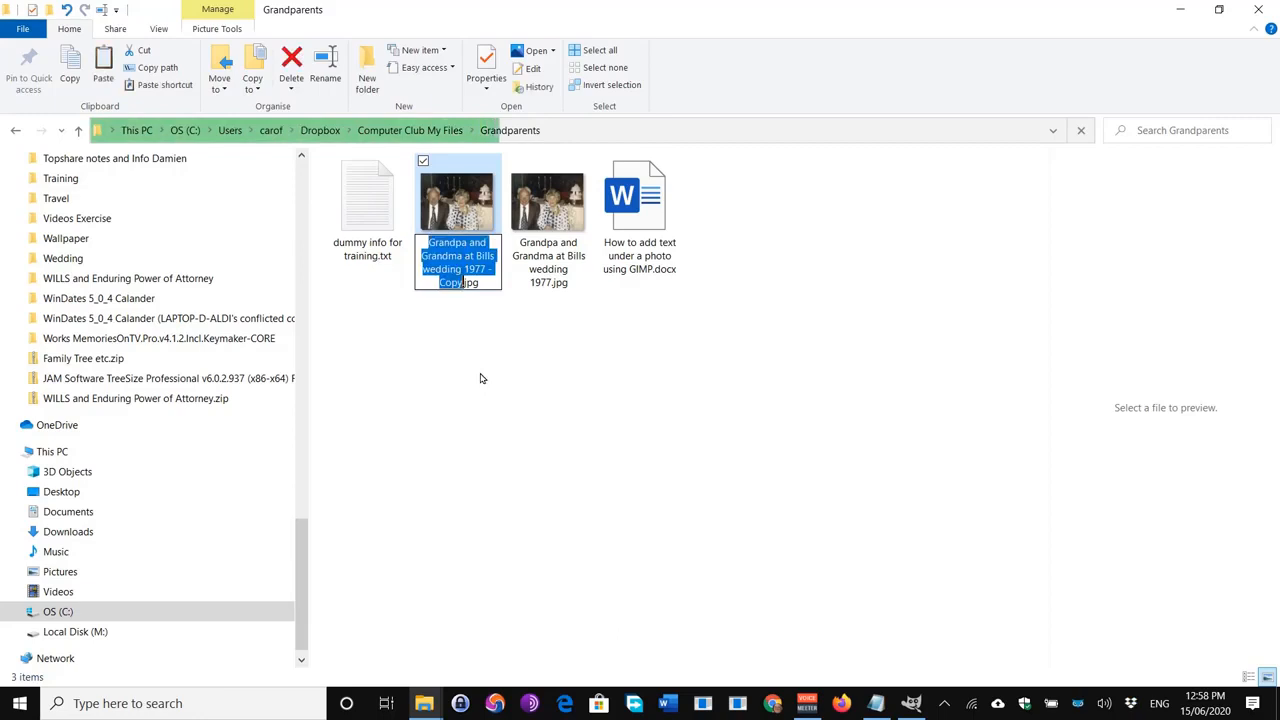
pyautogui.press('BackSpace')
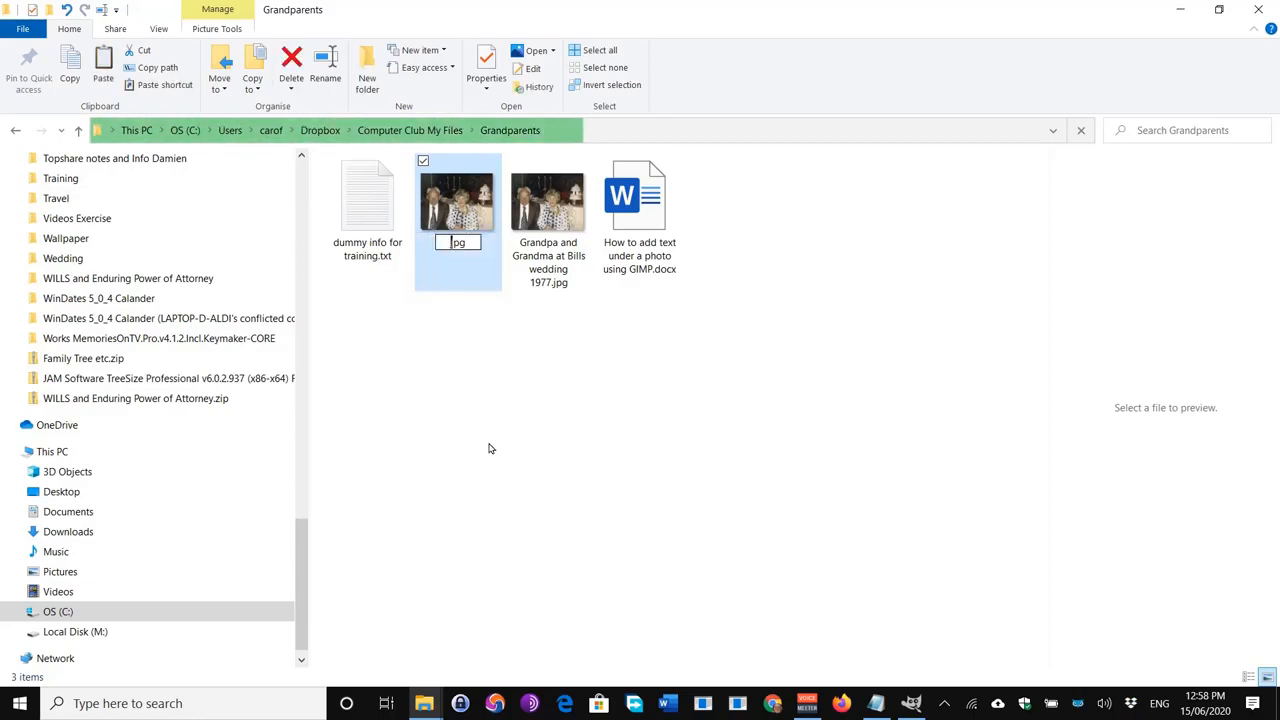
pyautogui.press('Escape')
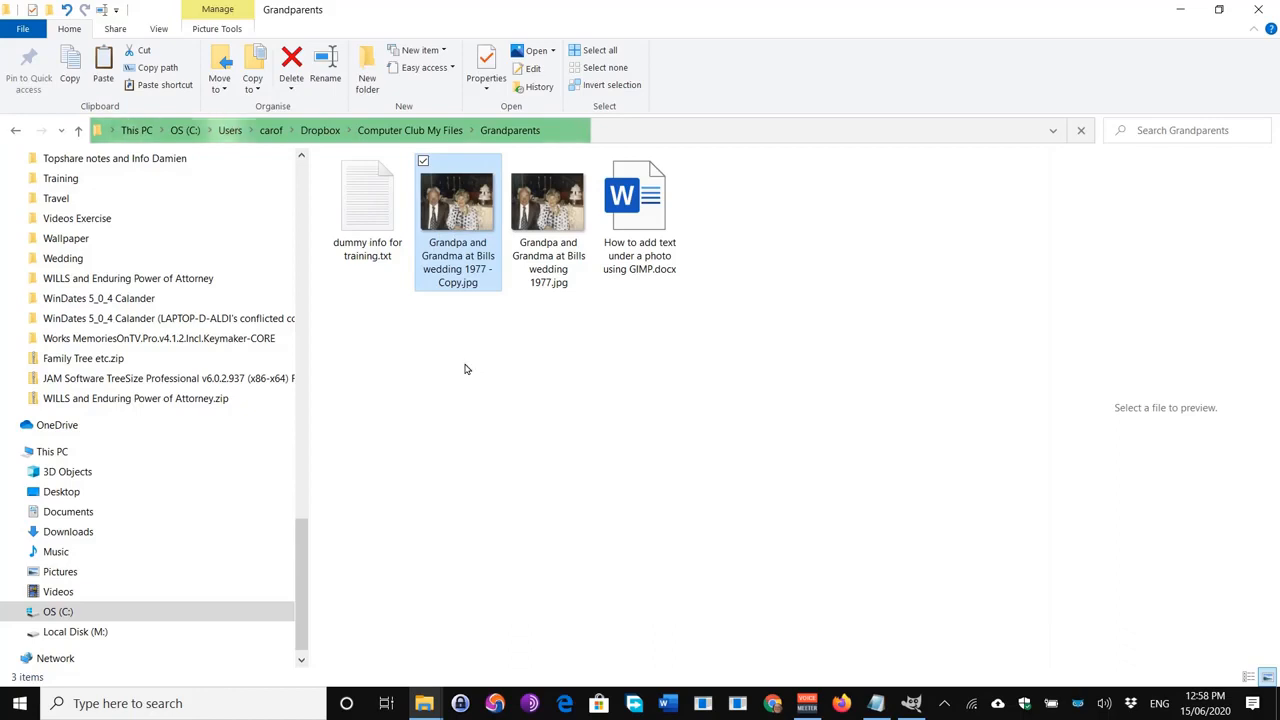
pyautogui.click(455, 285)
pyautogui.click(451, 282)
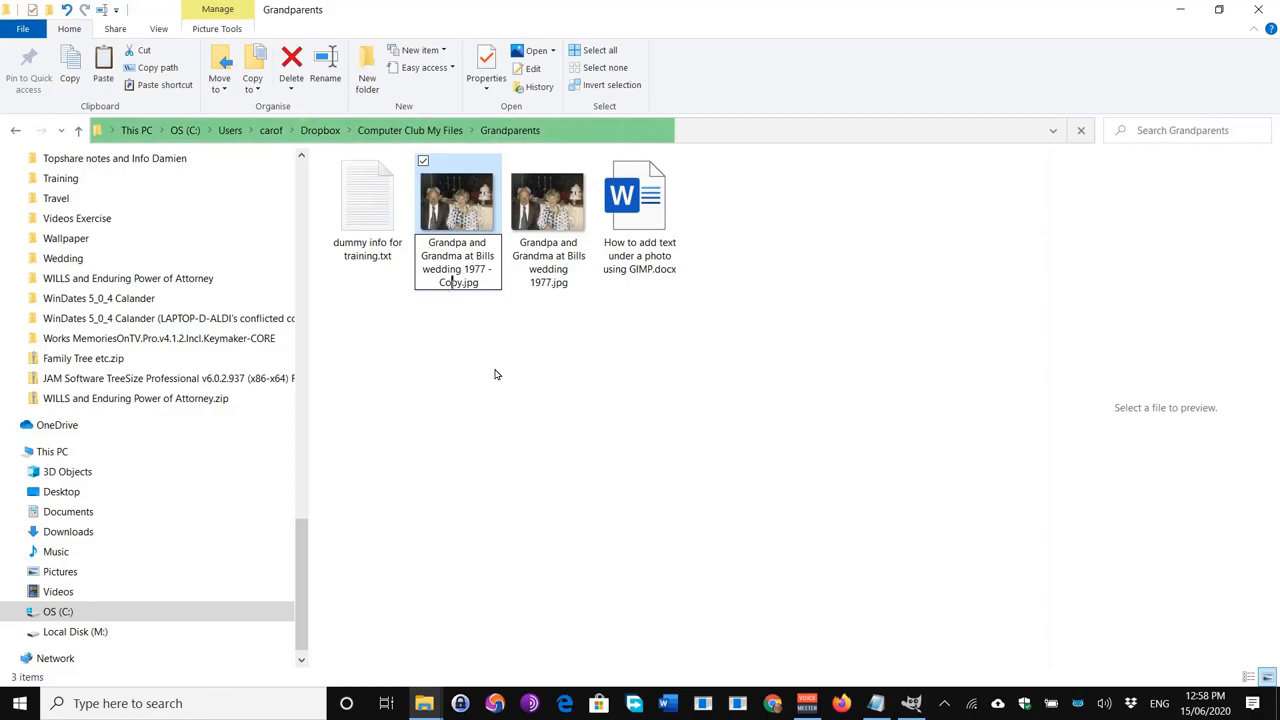
pyautogui.press('Delete')
pyautogui.press('Delete')
pyautogui.press('BackSpace')
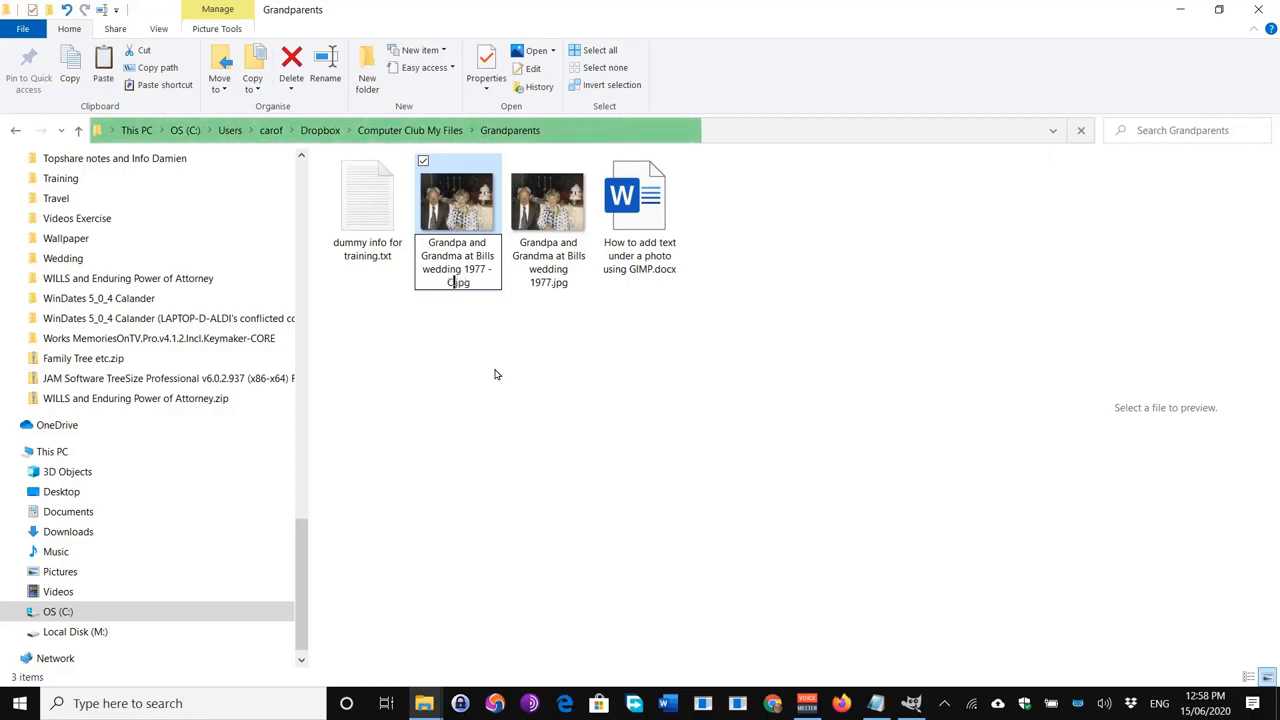
pyautogui.write('aption')
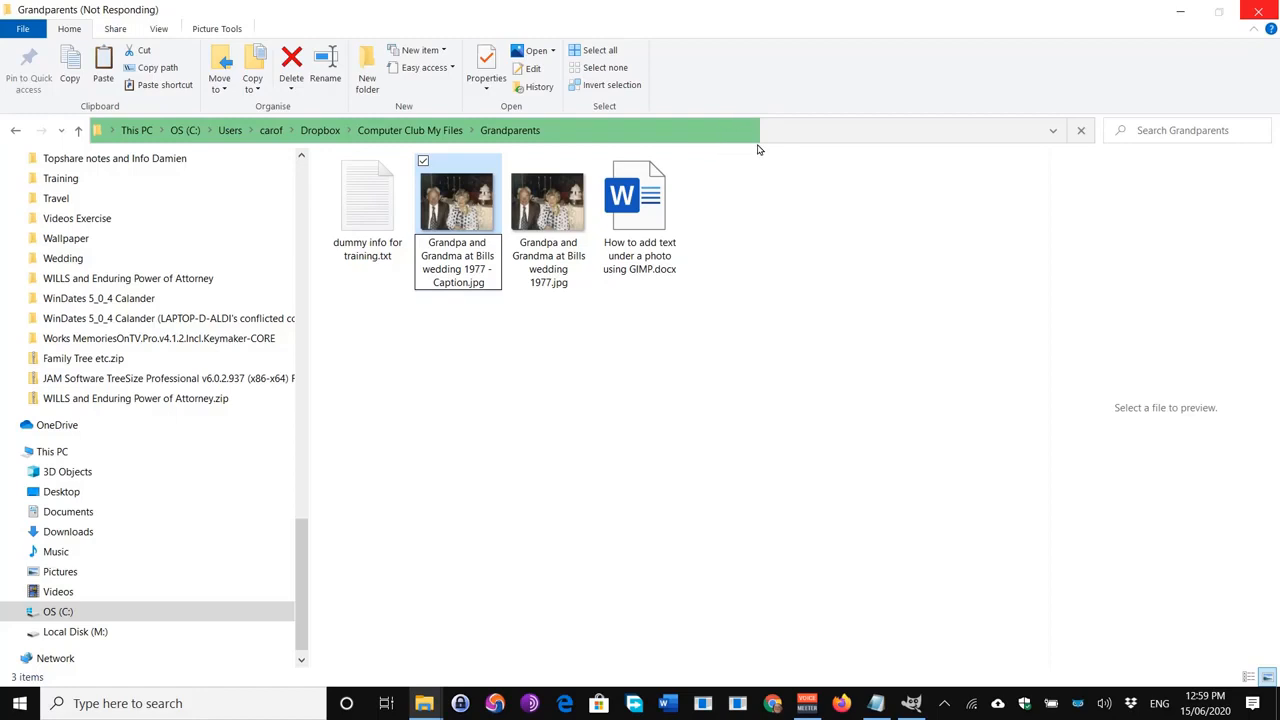
# Step: Open the '- Caption.jpg' copy of the wedding photo with GIMP
pyautogui.rightClick(470, 222)
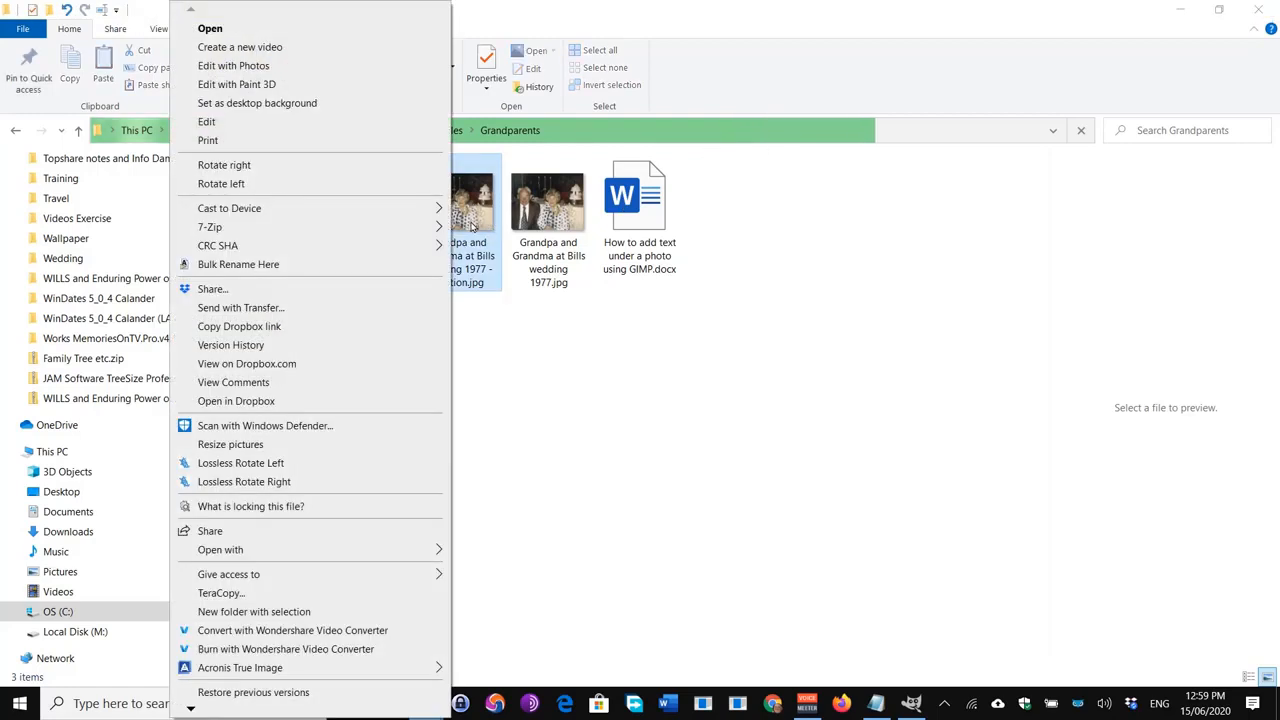
pyautogui.click(278, 554)
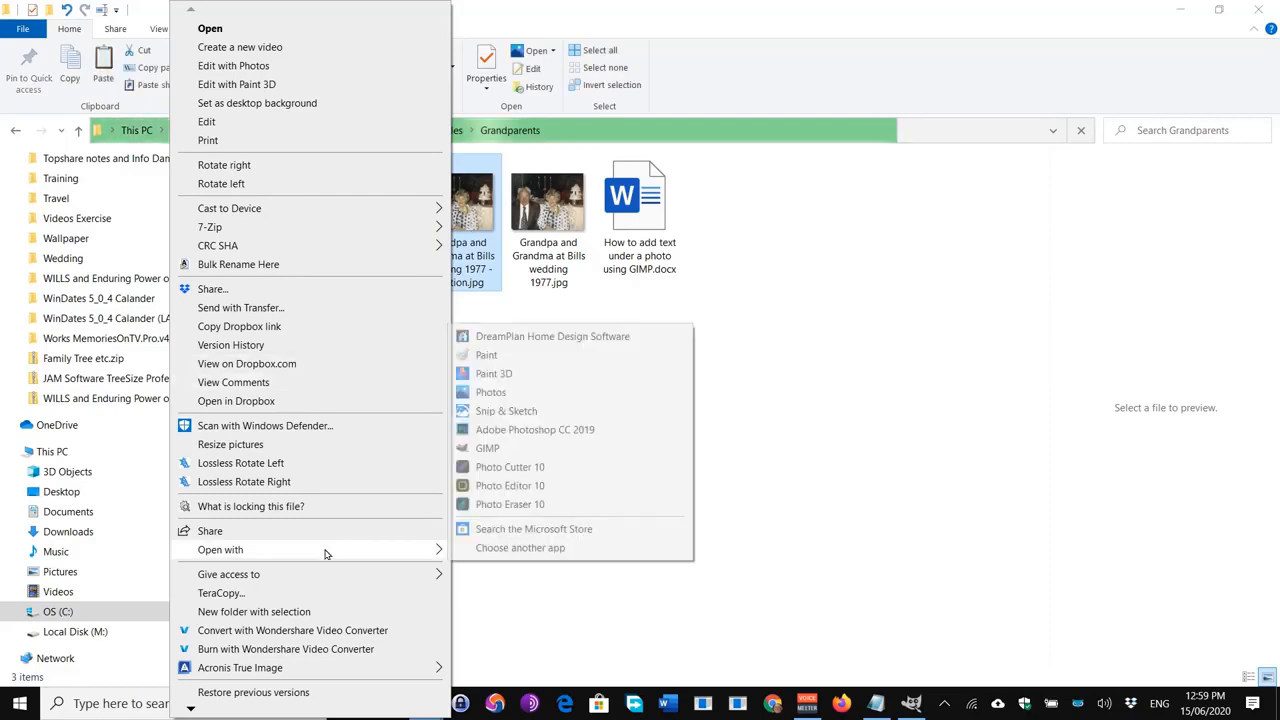
pyautogui.click(488, 449)
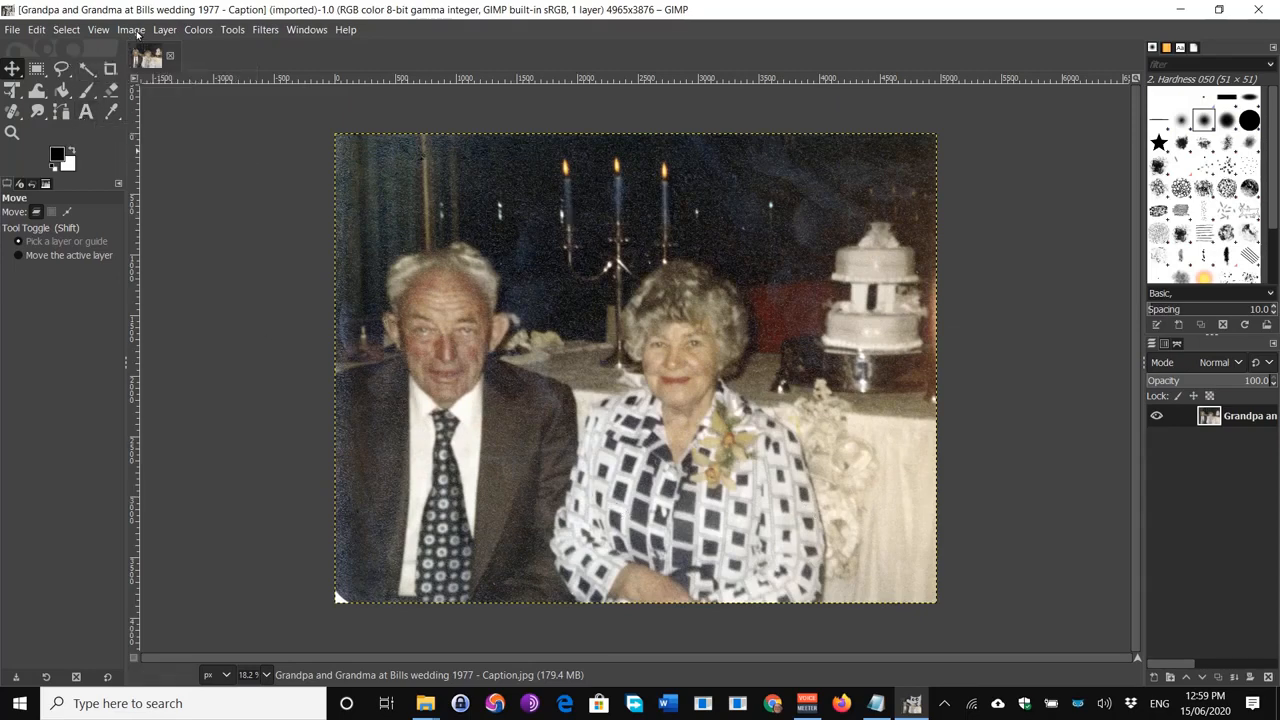
# Step: Resize the canvas to 4965×5476 with the photo at the top, all layers resized, and a white fill
pyautogui.click(132, 30)
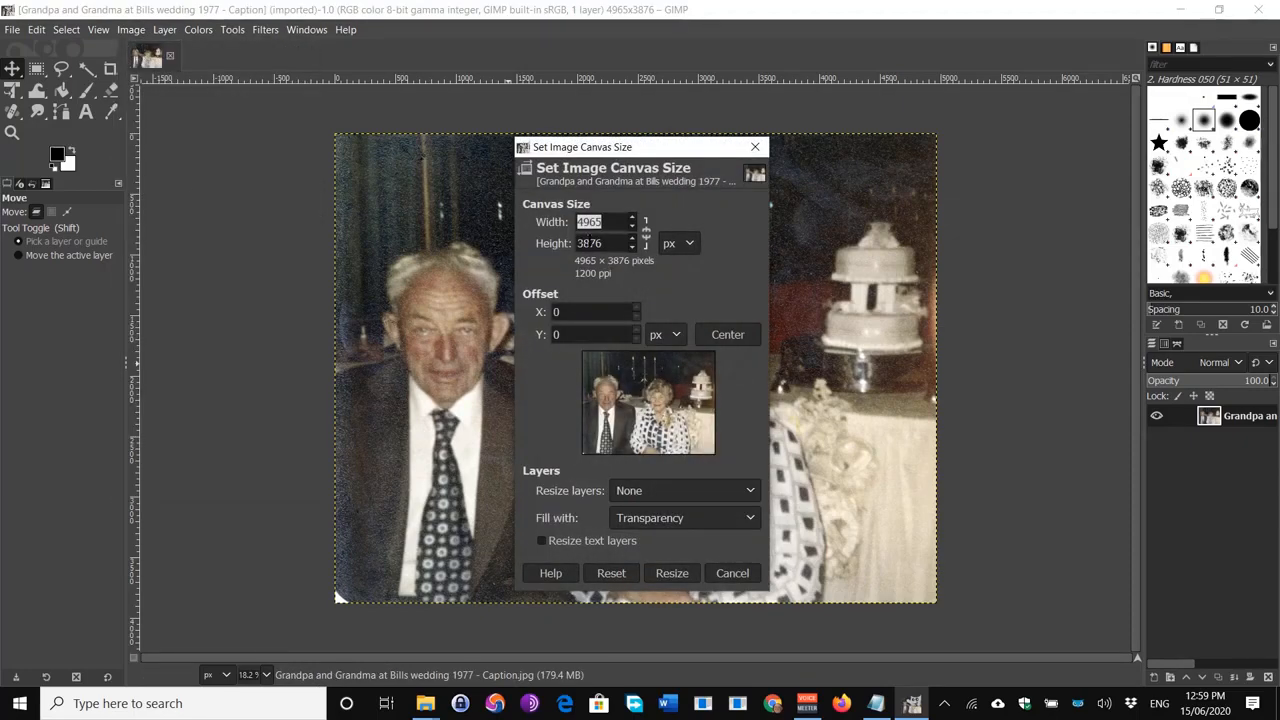
pyautogui.press('Tab')
pyautogui.press('Tab')
pyautogui.write('5476')
pyautogui.click(738, 337)
pyautogui.moveTo(678, 434); pyautogui.dragTo(676, 394)
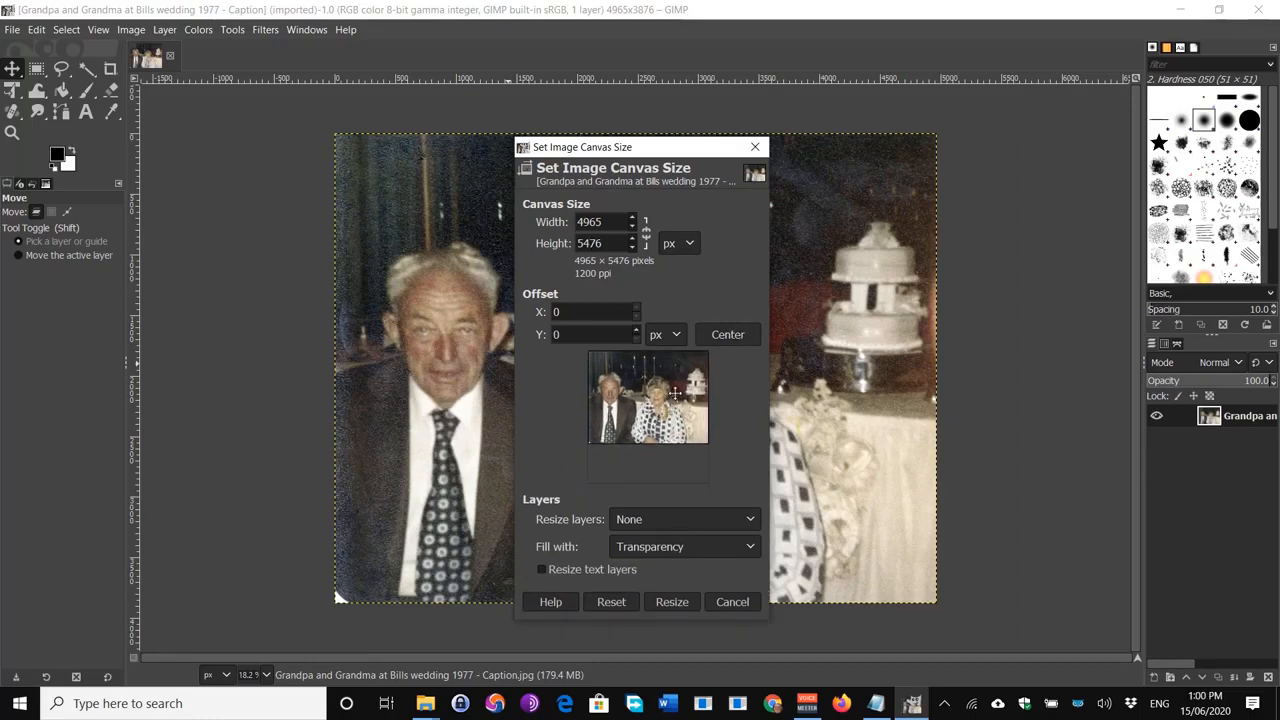
pyautogui.click(672, 519)
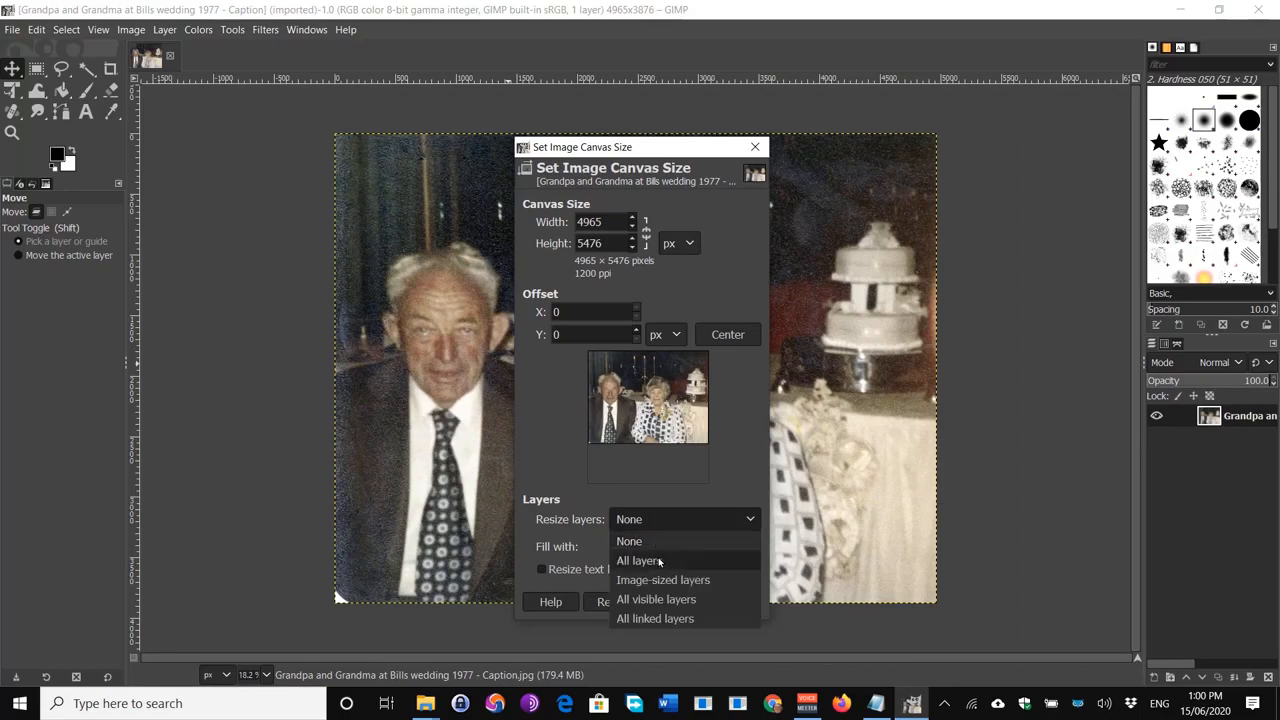
pyautogui.click(660, 562)
pyautogui.click(667, 548)
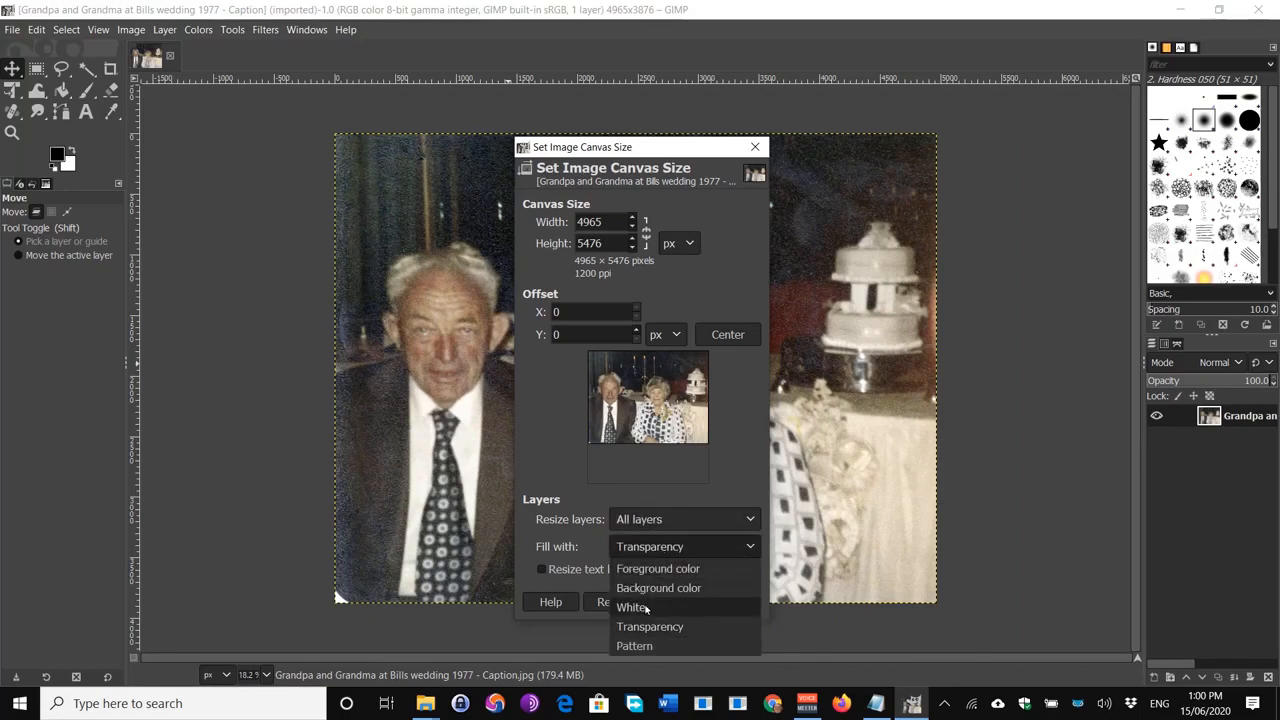
pyautogui.click(646, 607)
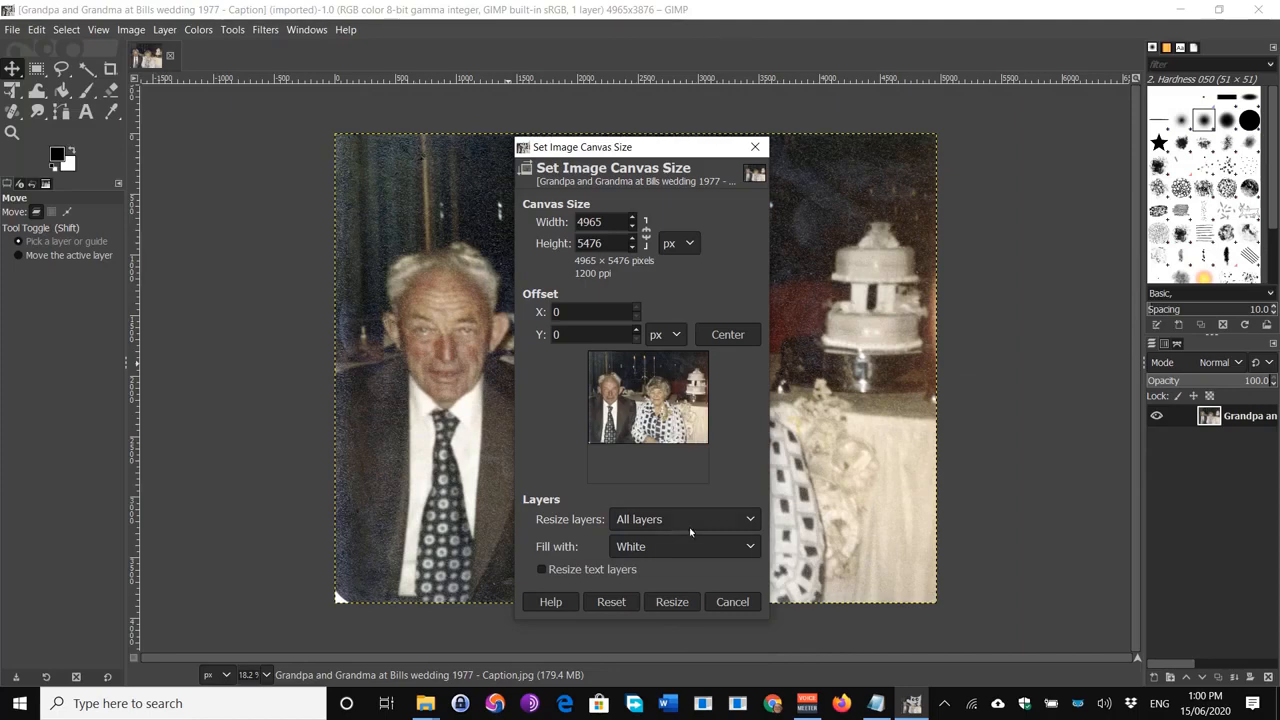
pyautogui.moveTo(676, 405); pyautogui.dragTo(669, 417)
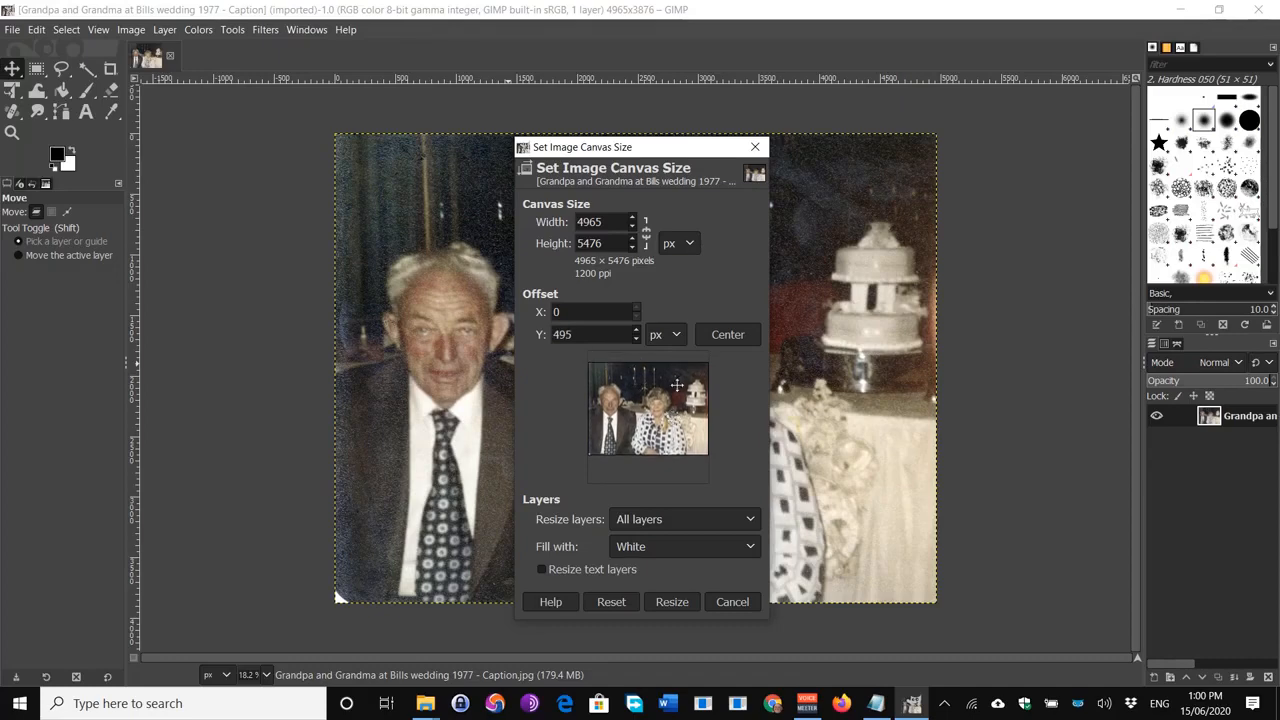
pyautogui.moveTo(662, 424); pyautogui.dragTo(658, 400)
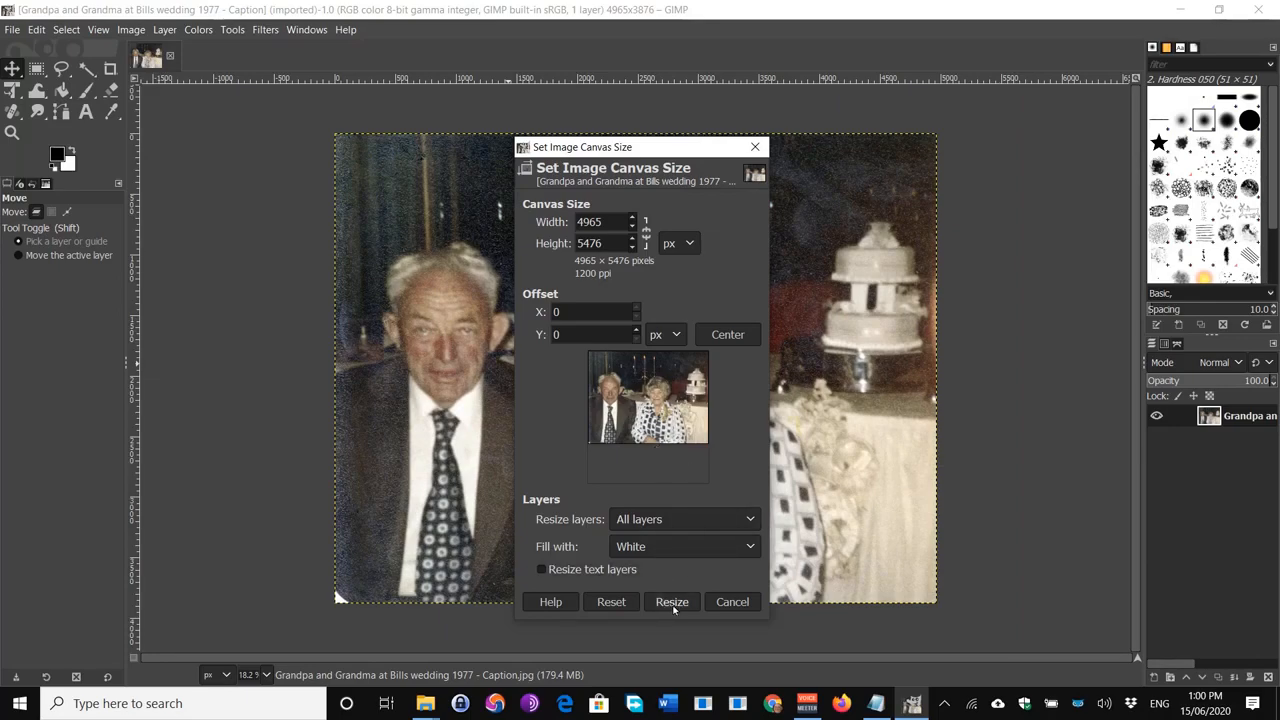
pyautogui.click(673, 604)
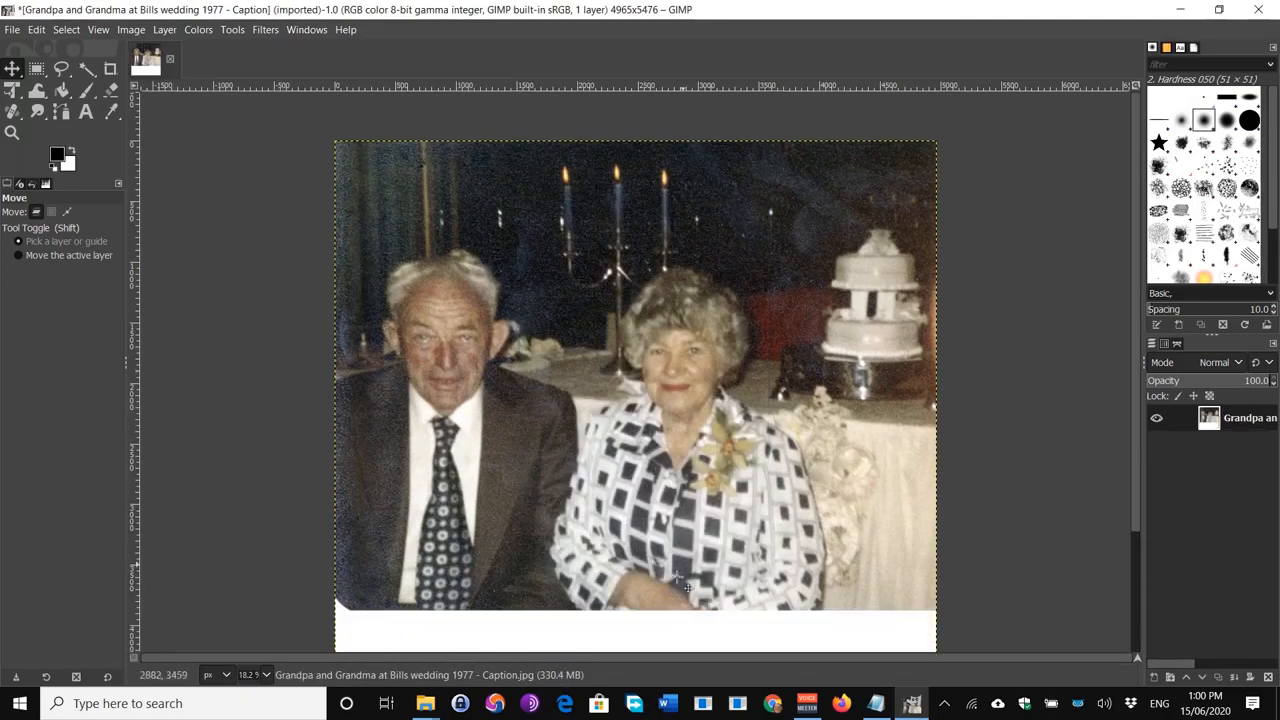
# Step: Draw a Text tool box spanning the white band below the photo
pyautogui.scroll(-3, 918, 413)
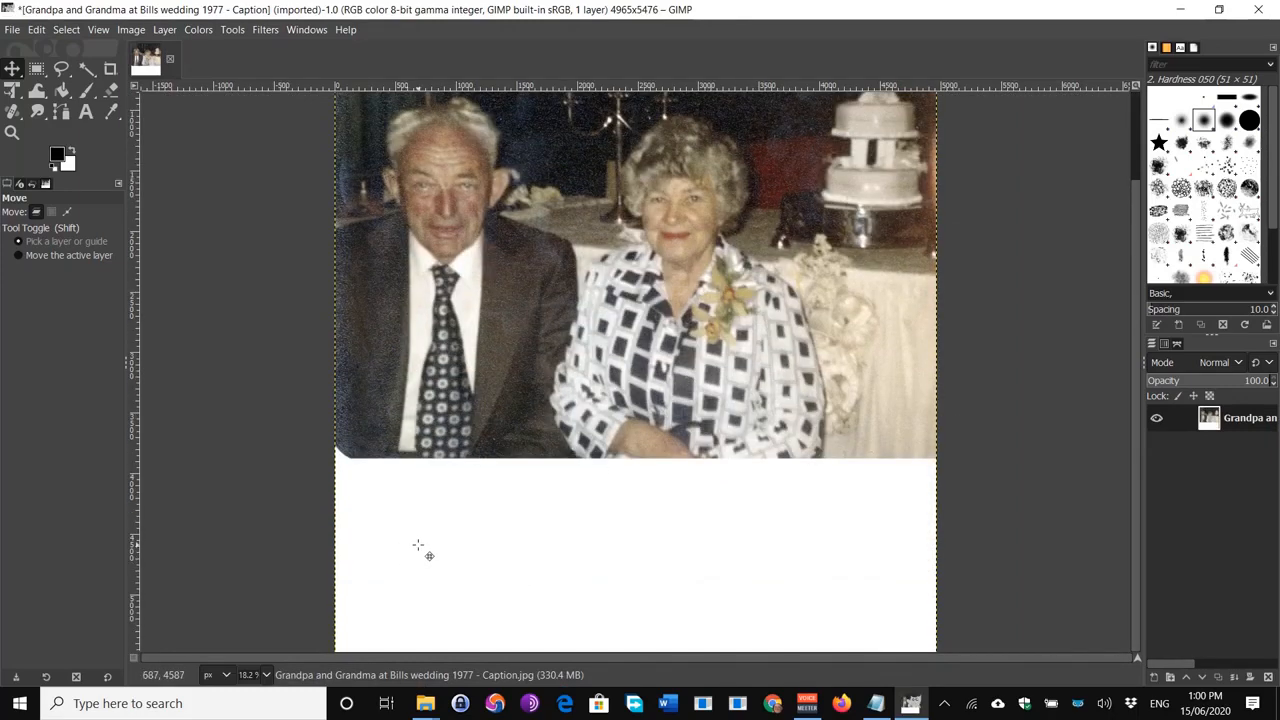
pyautogui.click(86, 112)
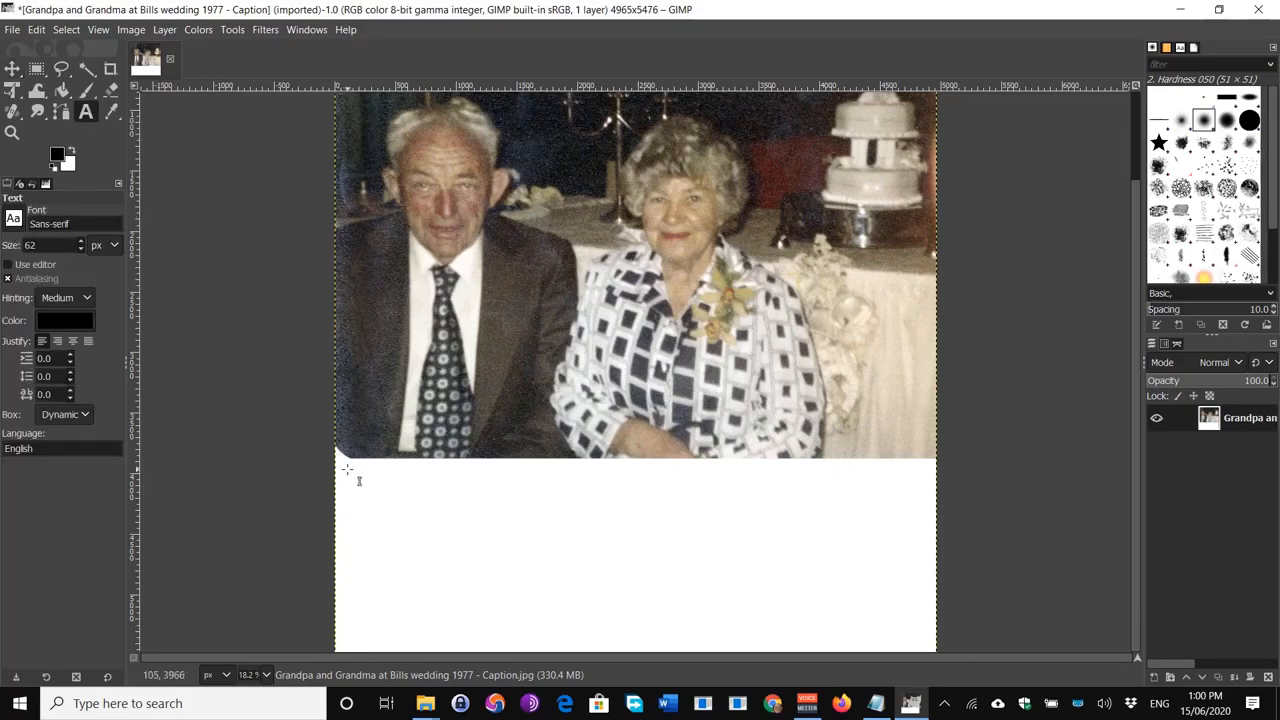
pyautogui.moveTo(347, 467); pyautogui.dragTo(925, 646)
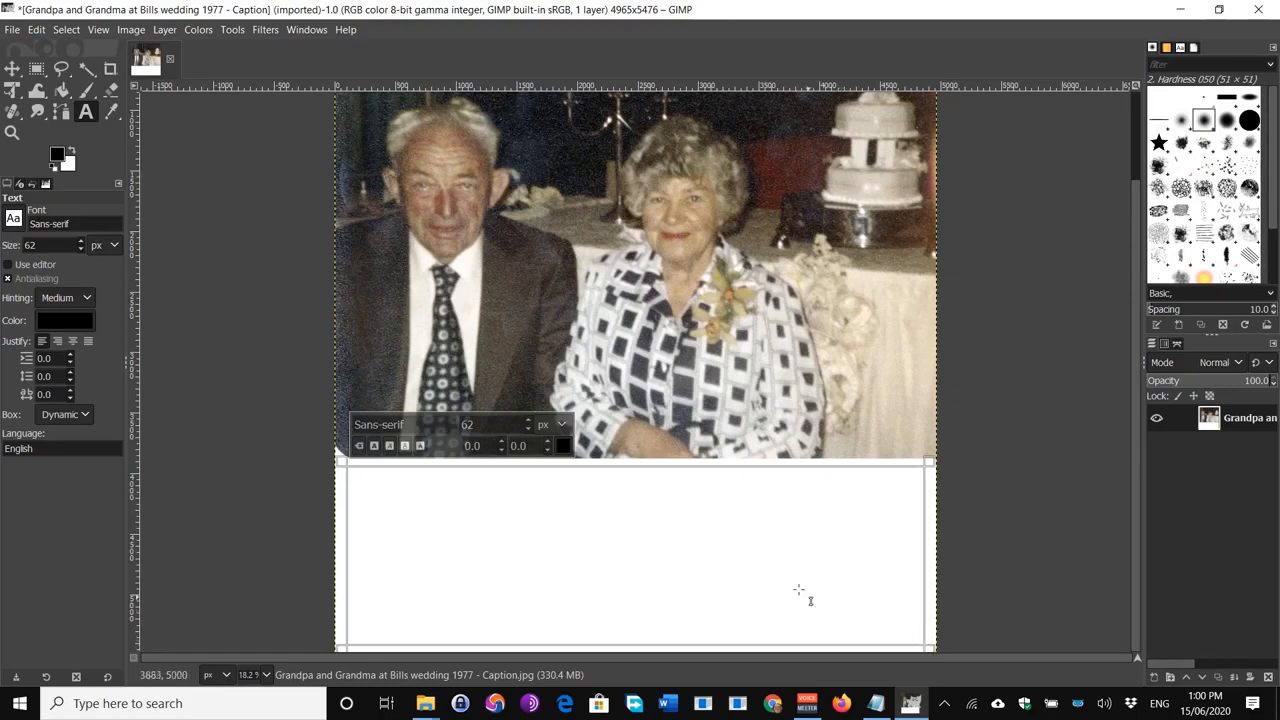
# Step: Set the caption text size to 105 px and its colour to black (000000)
pyautogui.doubleClick(481, 424)
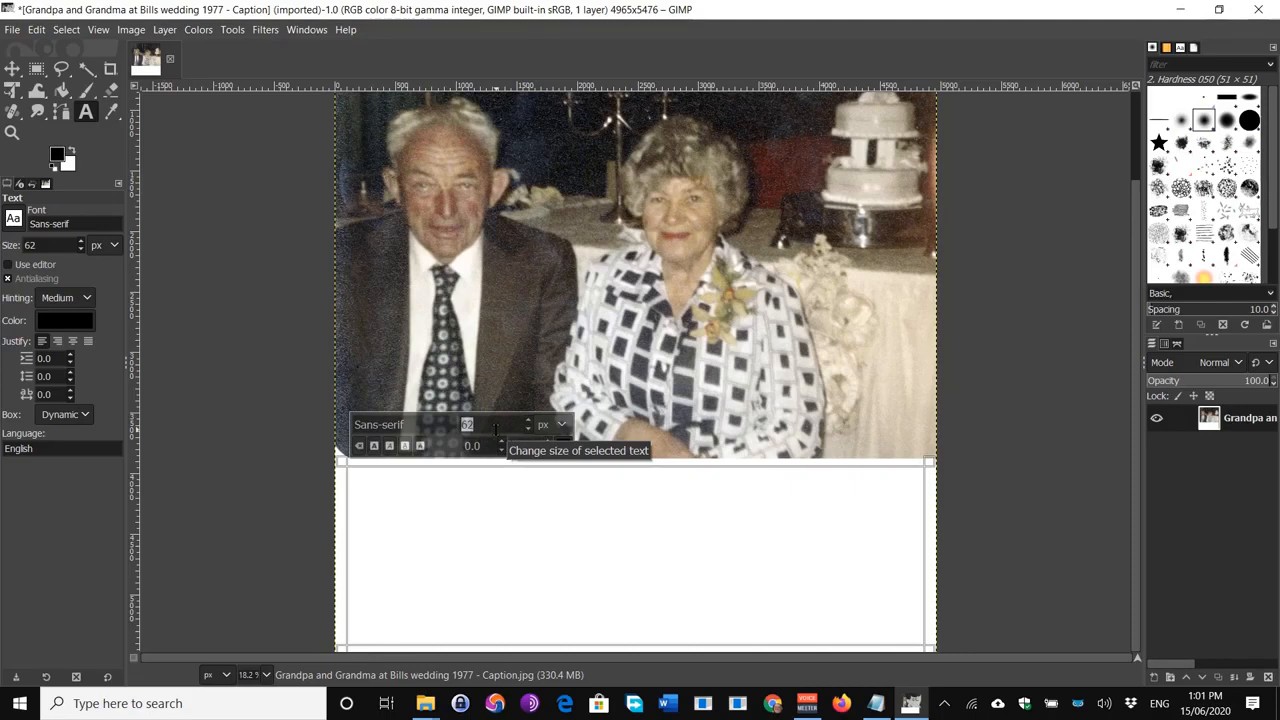
pyautogui.write('10')
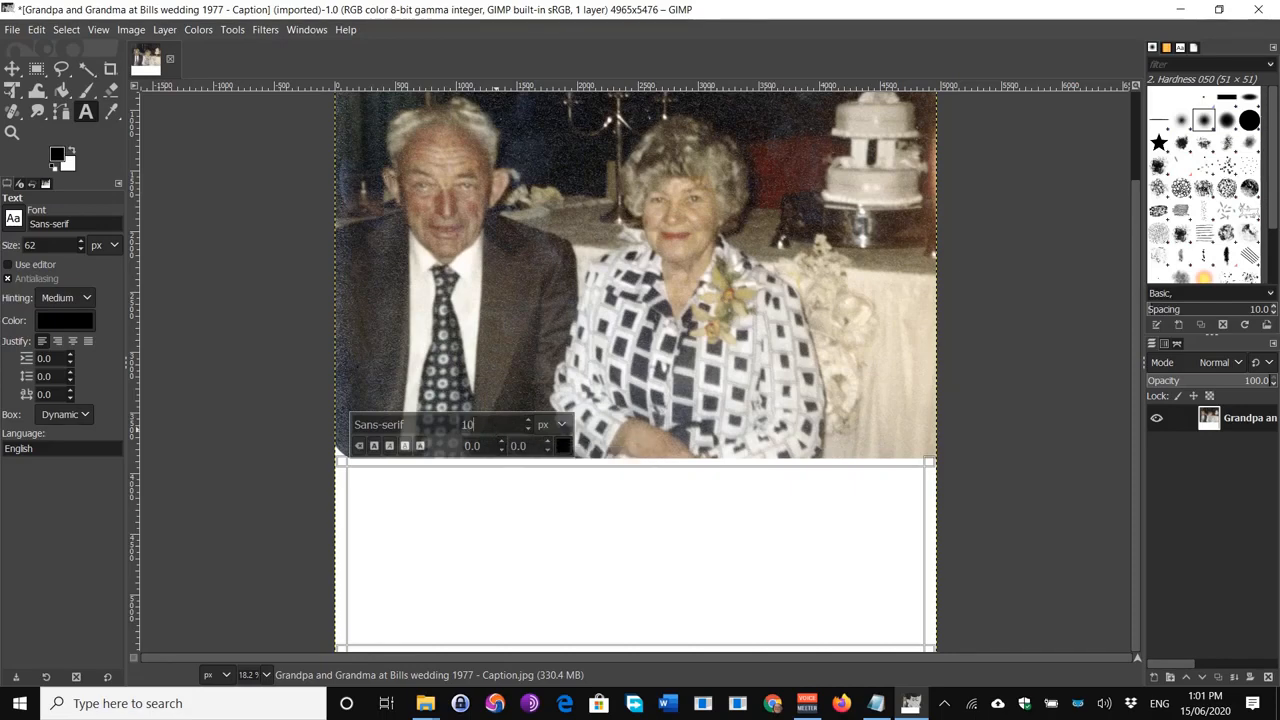
pyautogui.write('5')
pyautogui.click(563, 446)
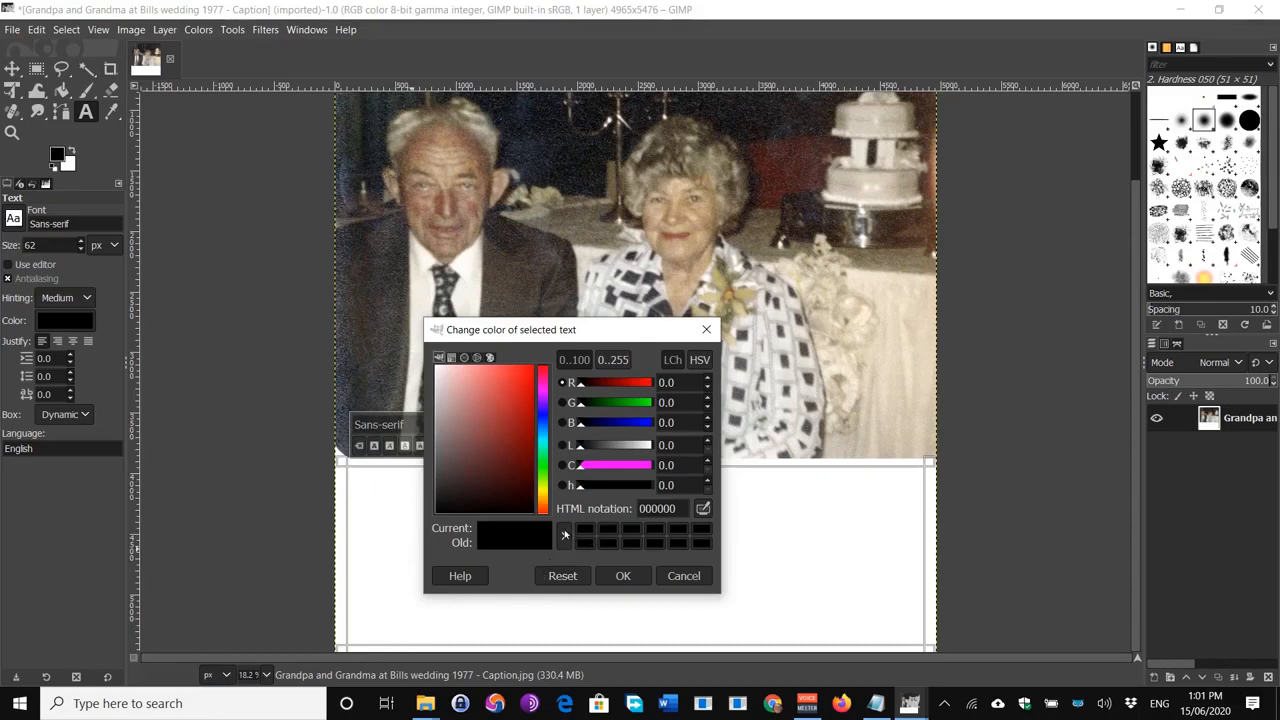
pyautogui.click(442, 368)
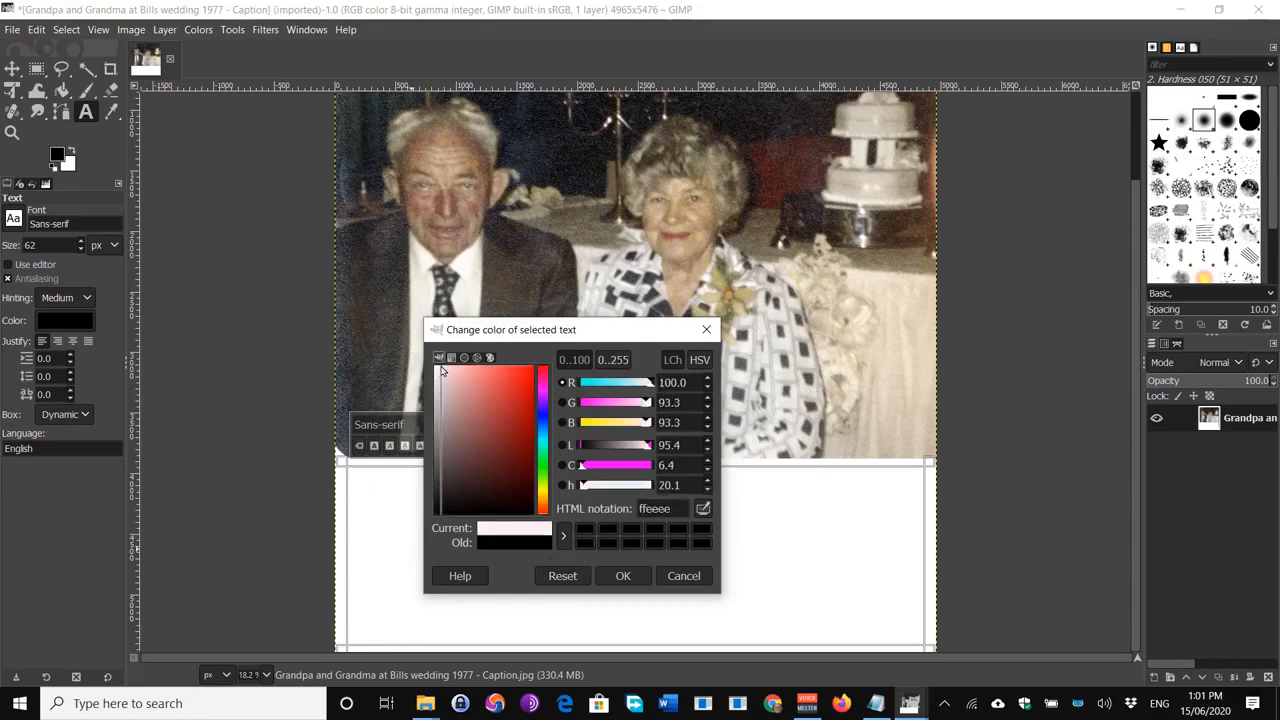
pyautogui.click(586, 532)
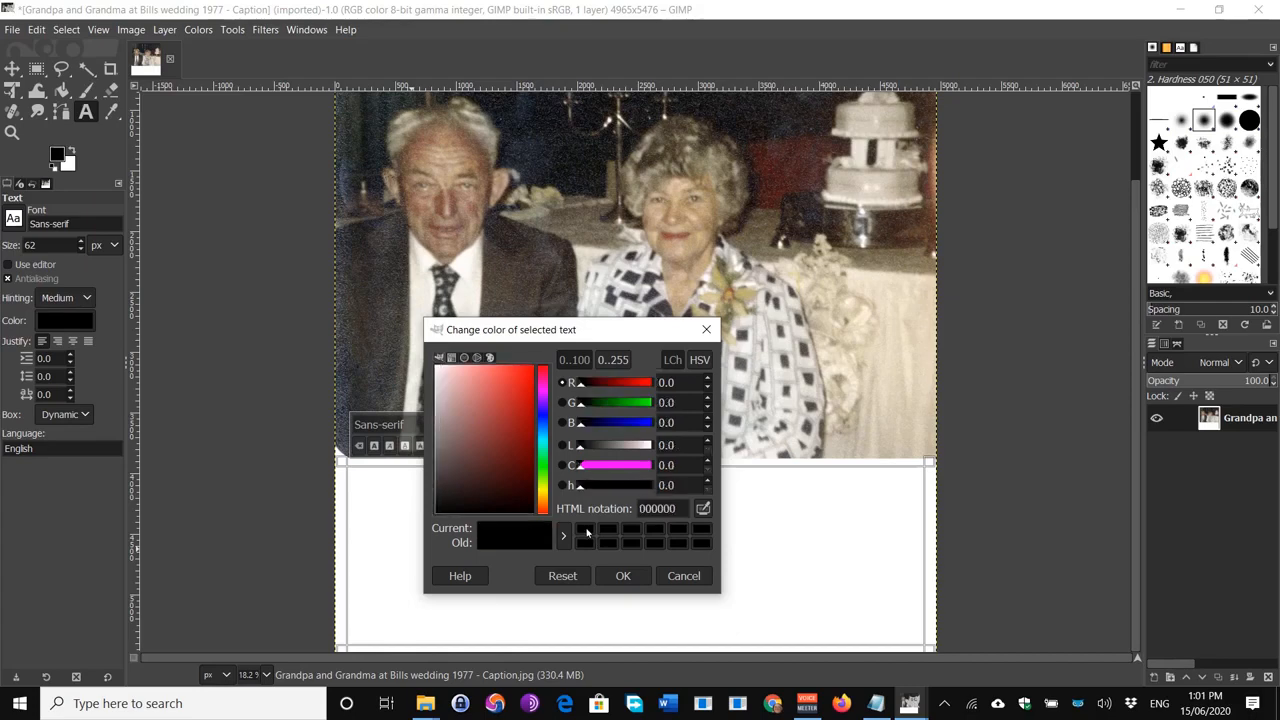
pyautogui.click(624, 576)
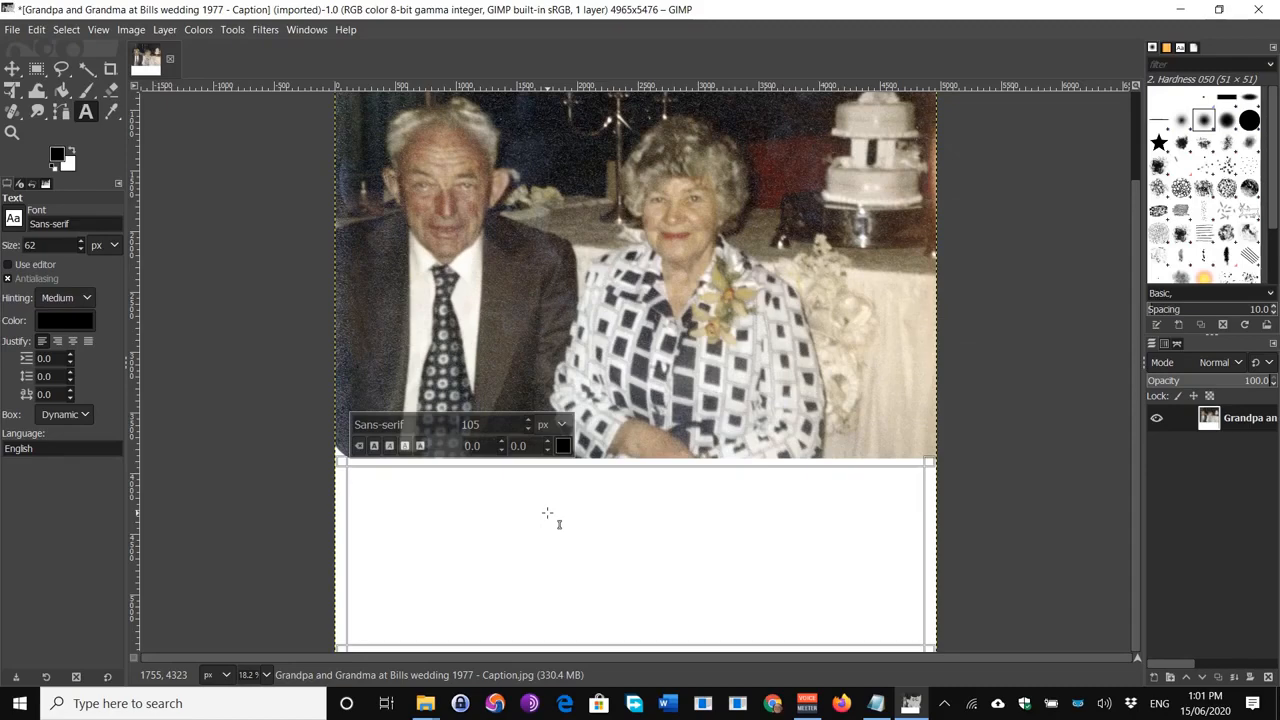
# Step: Type the trial letters 'Ta' in the text box to start a new text layer
pyautogui.write('T')
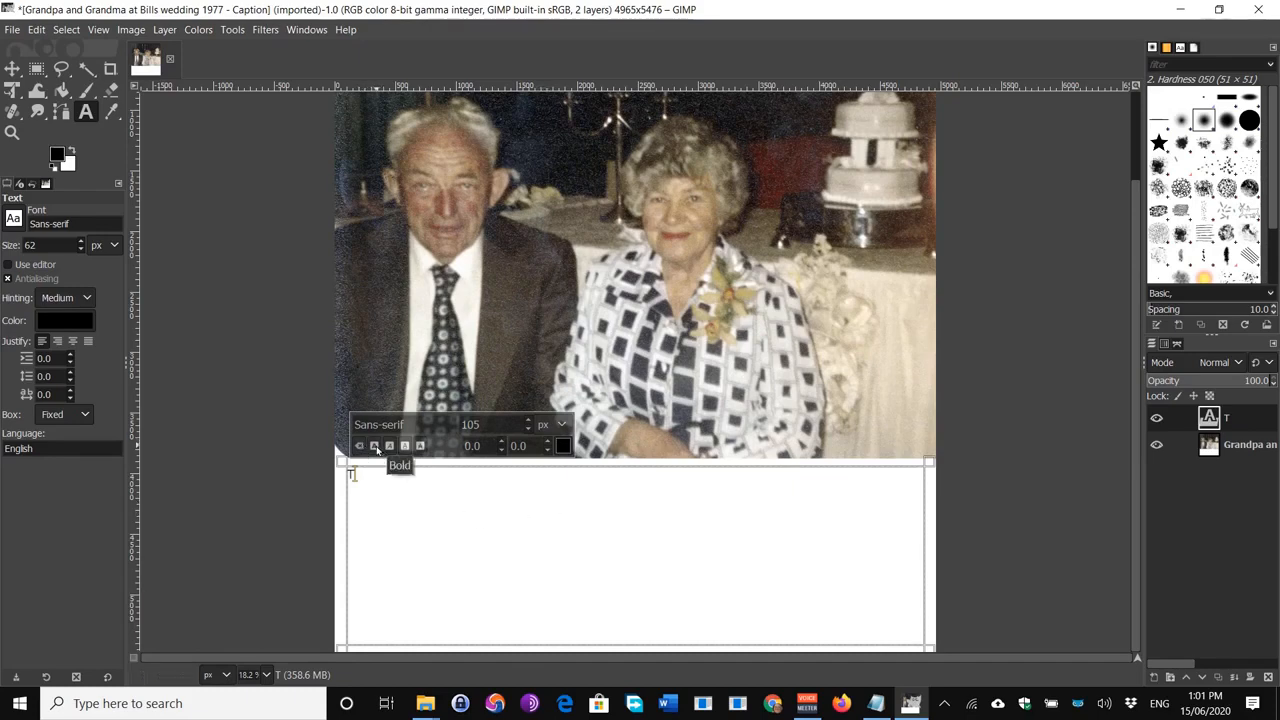
pyautogui.press('BackSpace')
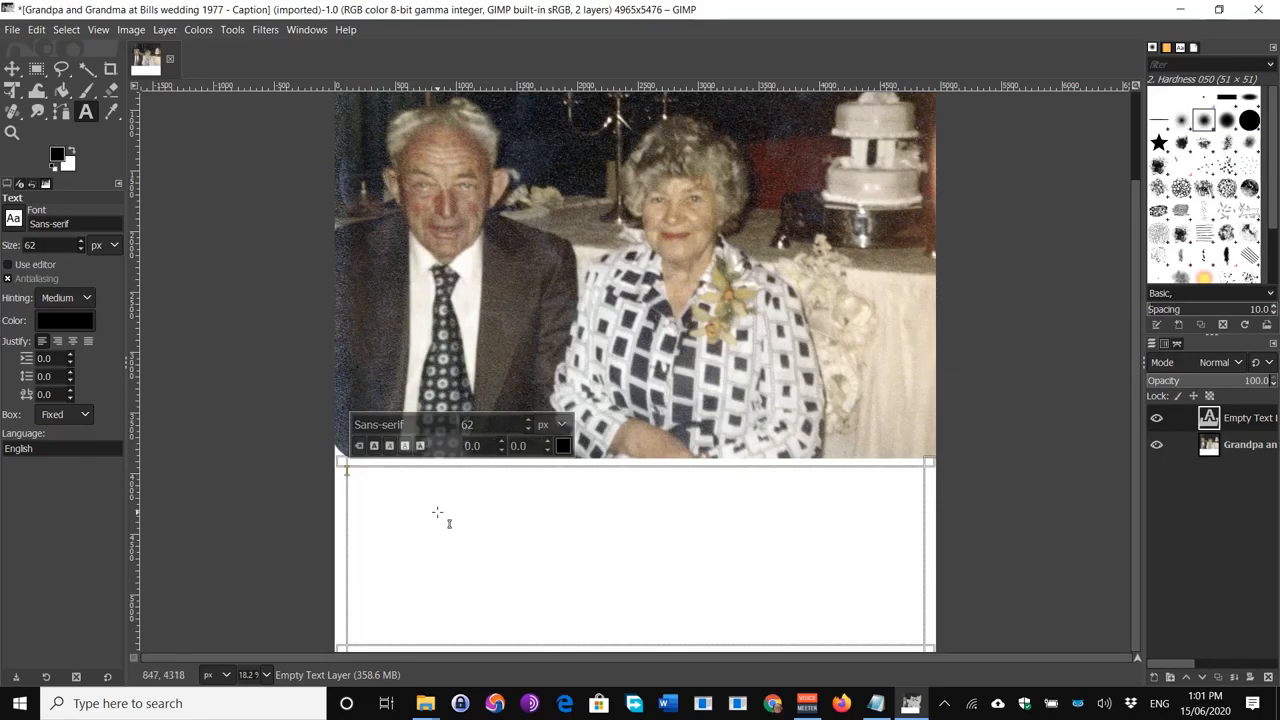
pyautogui.write('T')
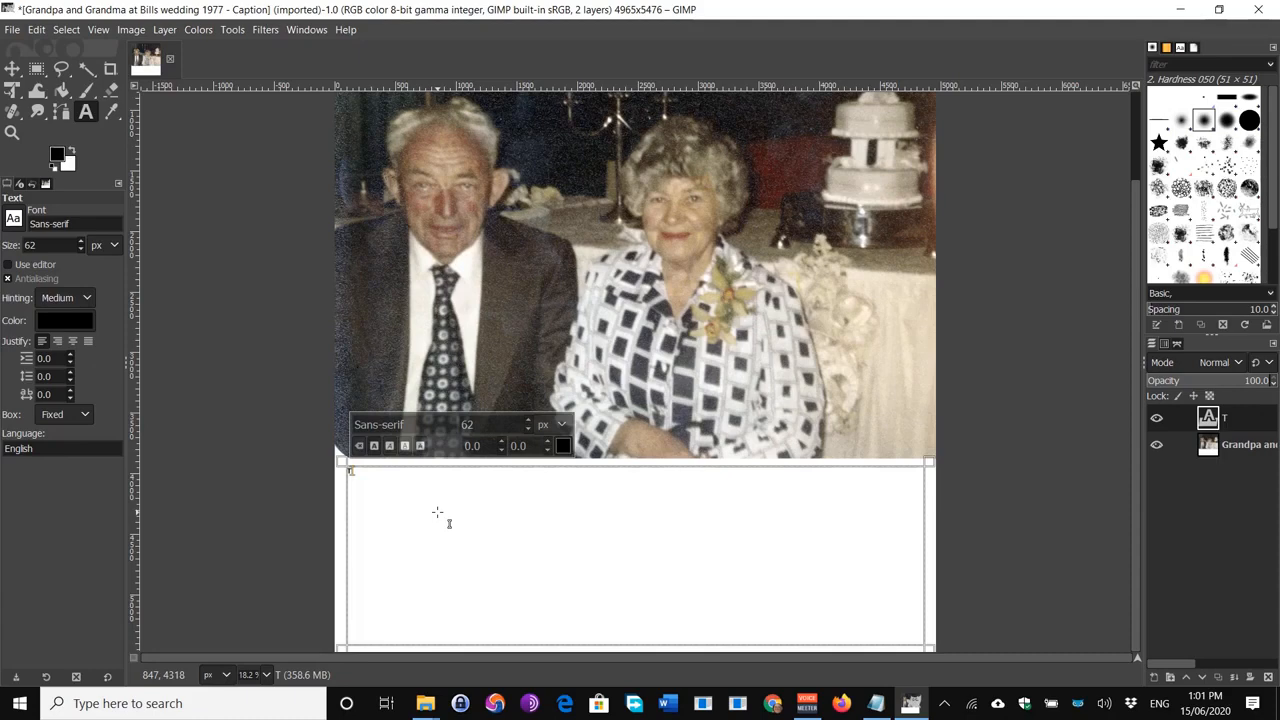
pyautogui.write('a')
# Step: Clear the trial text, set the font size back to 105 px, and retype 'Ta'
pyautogui.press('BackSpace')
pyautogui.press('BackSpace')
pyautogui.click(500, 425)
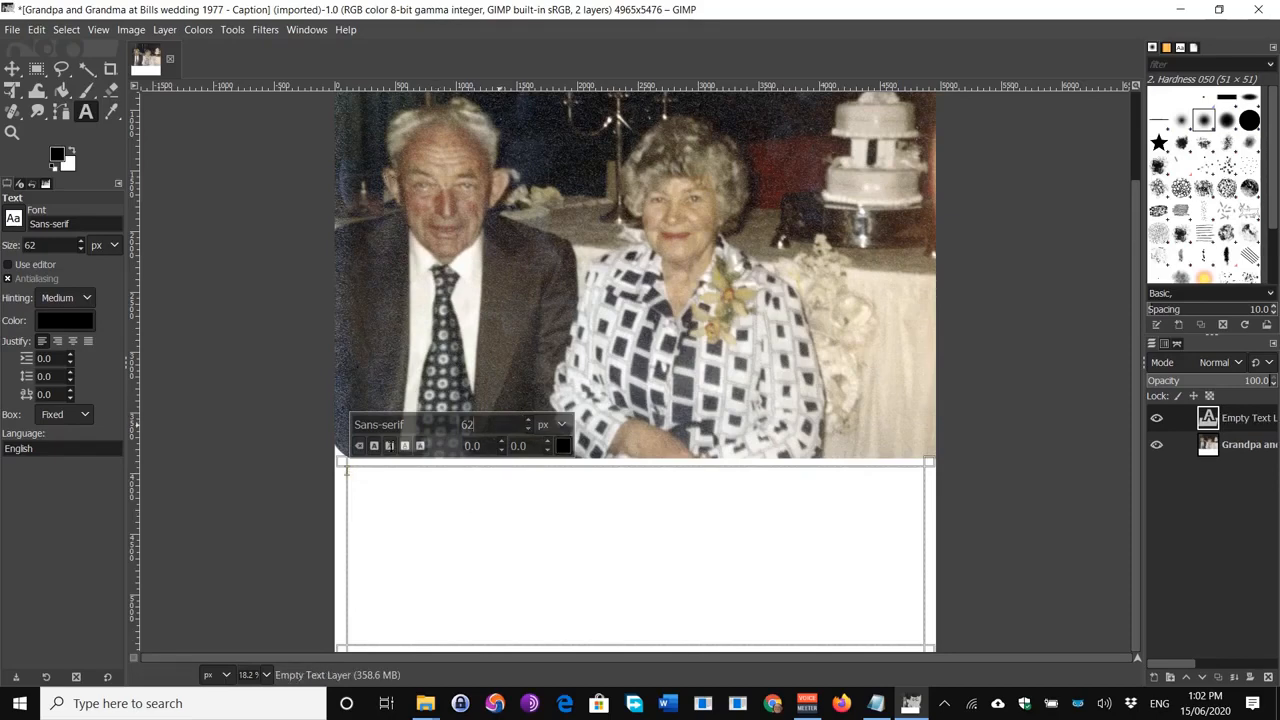
pyautogui.doubleClick(467, 425)
pyautogui.write('105')
pyautogui.write('T')
pyautogui.press('BackSpace')
pyautogui.write('Ta')
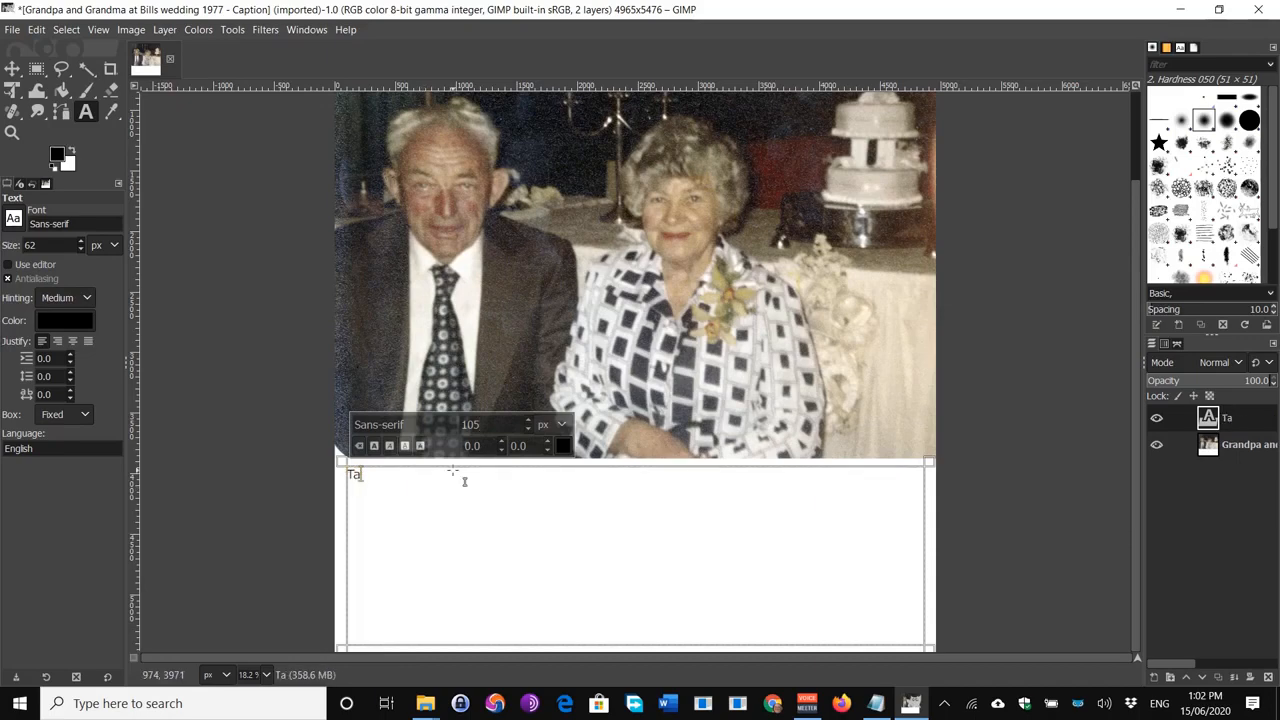
pyautogui.moveTo(371, 490); pyautogui.dragTo(324, 485)
# Step: Make the text bold and complete the line "Taken at <groom's name>'s Wedding 1977", then start a new line
pyautogui.click(376, 446)
pyautogui.click(382, 490)
pyautogui.write('ke')
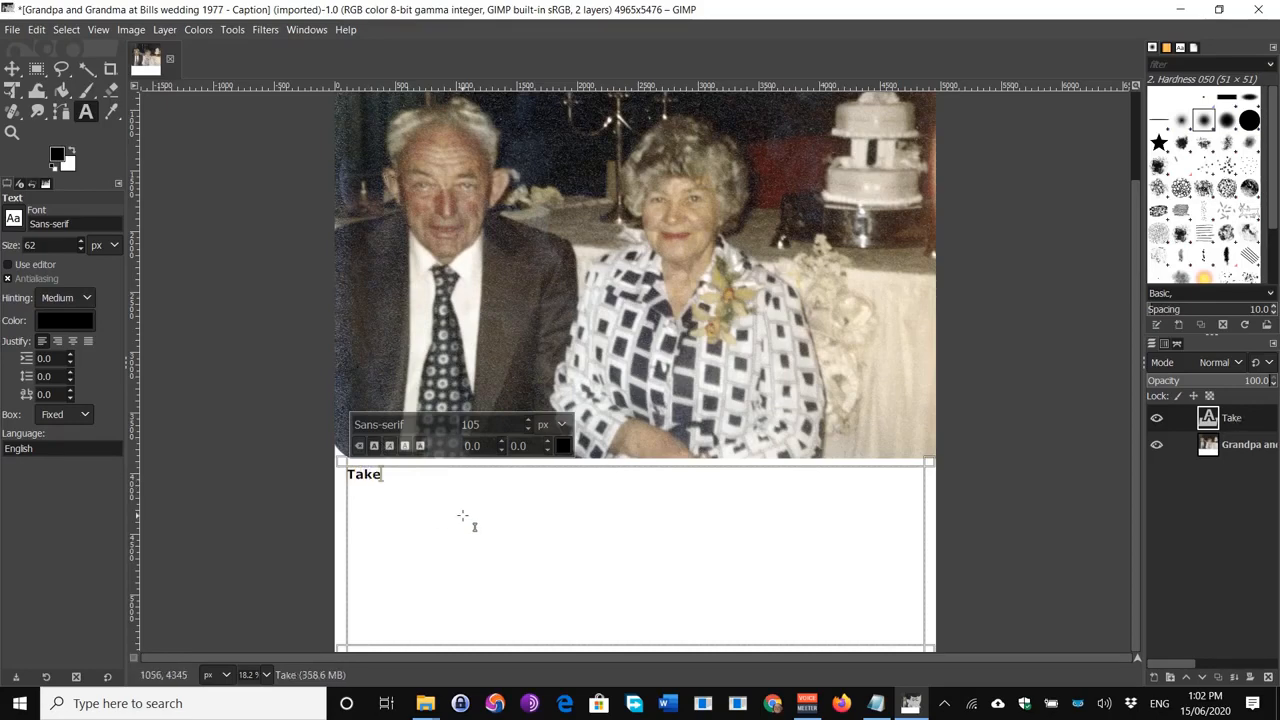
pyautogui.write('n at')
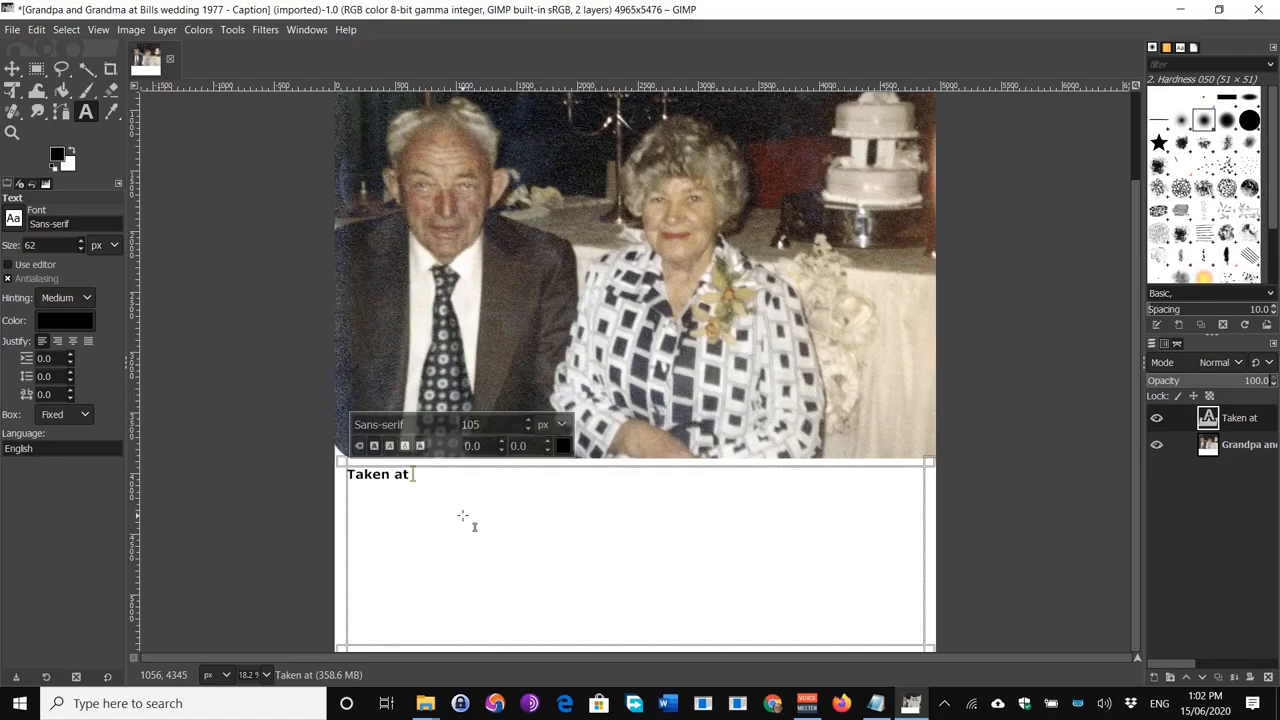
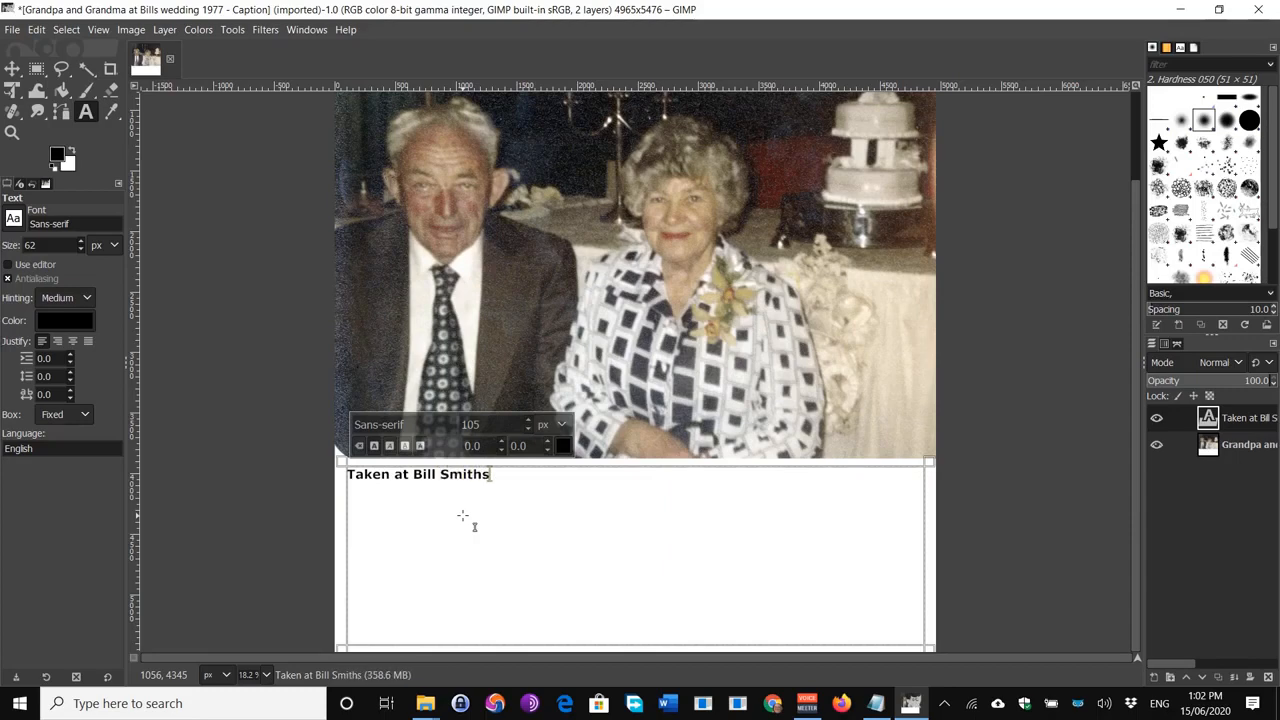
pyautogui.write("'s W")
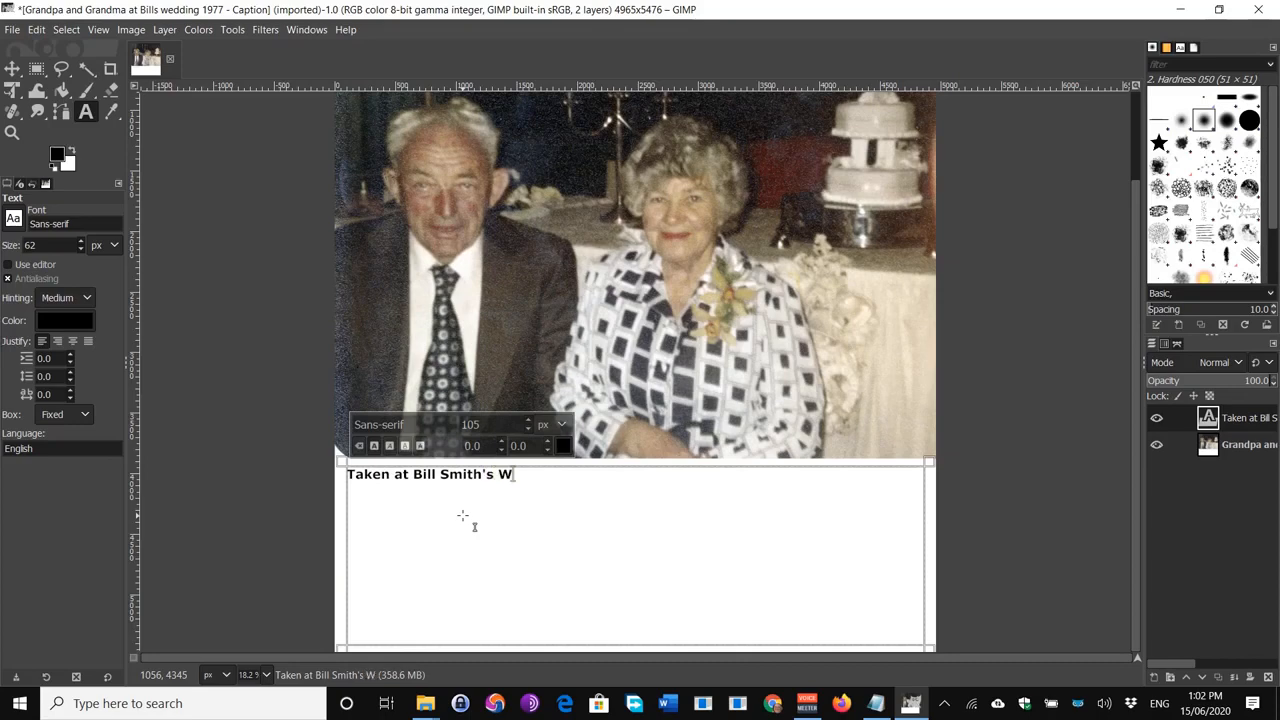
pyautogui.write('edding  ')
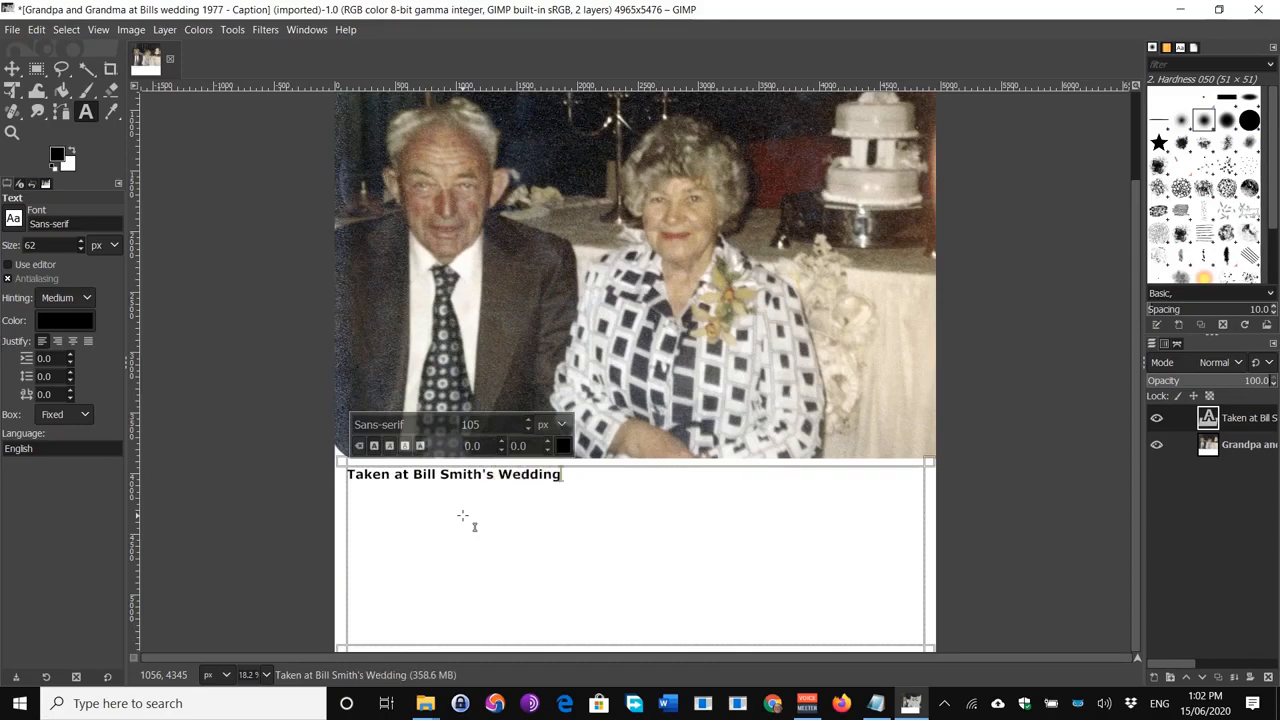
pyautogui.write('1977')
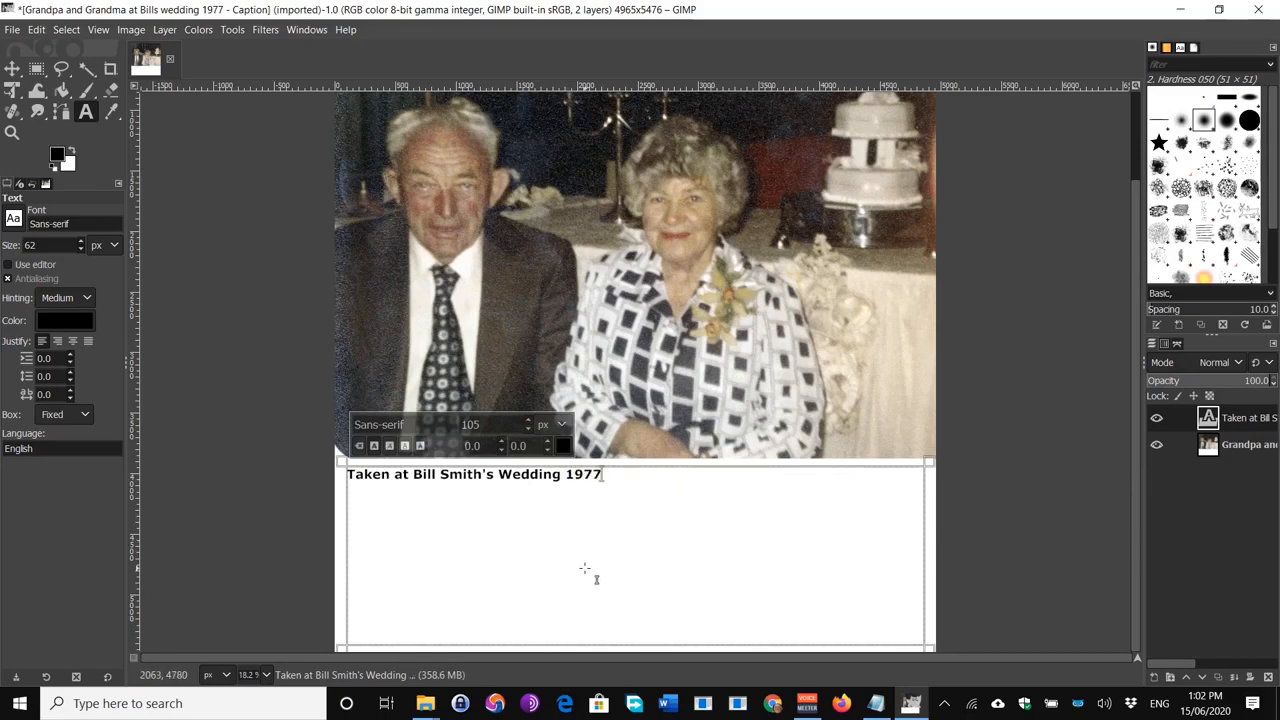
pyautogui.press('Return')
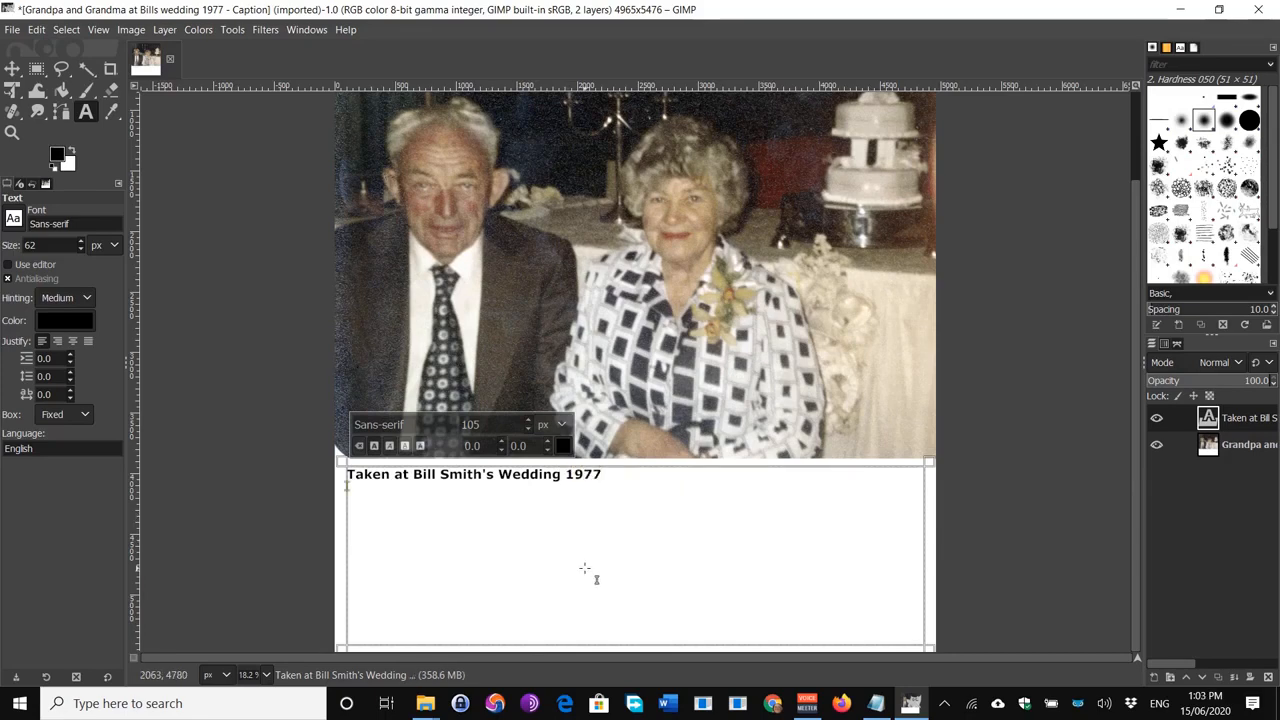
pyautogui.click(879, 706)
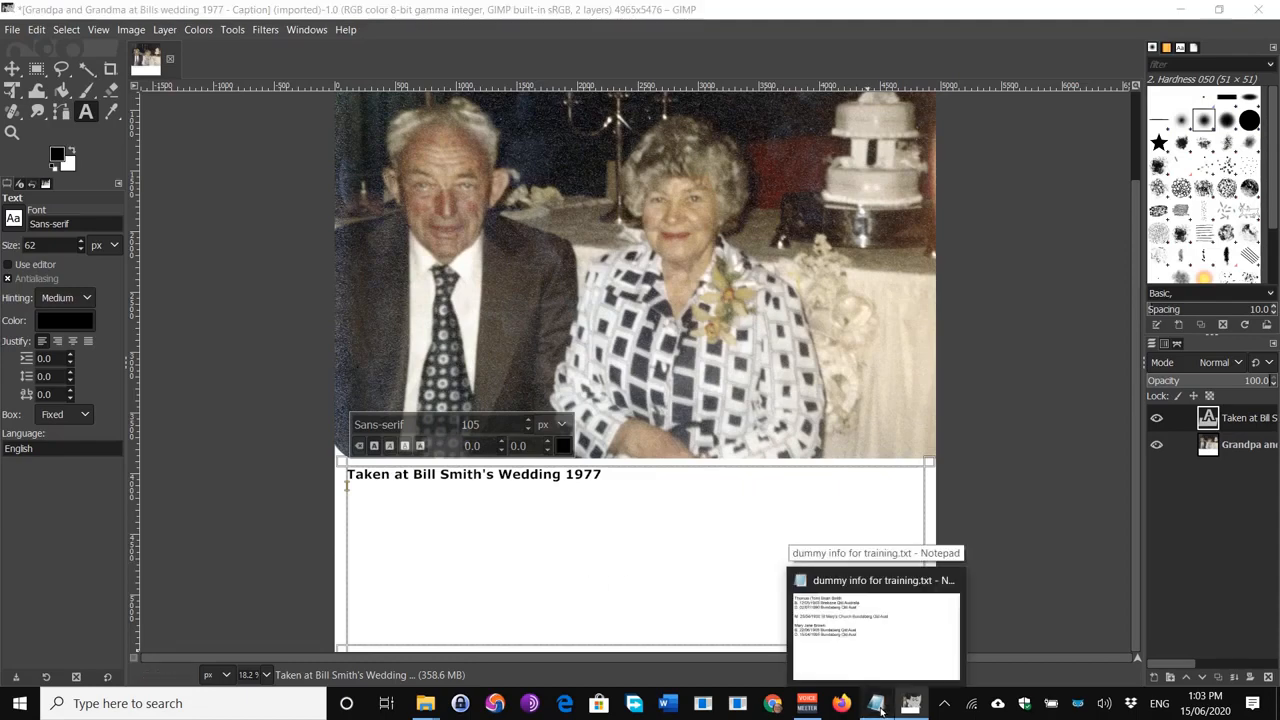
pyautogui.moveTo(540, 307); pyautogui.dragTo(38, 66)
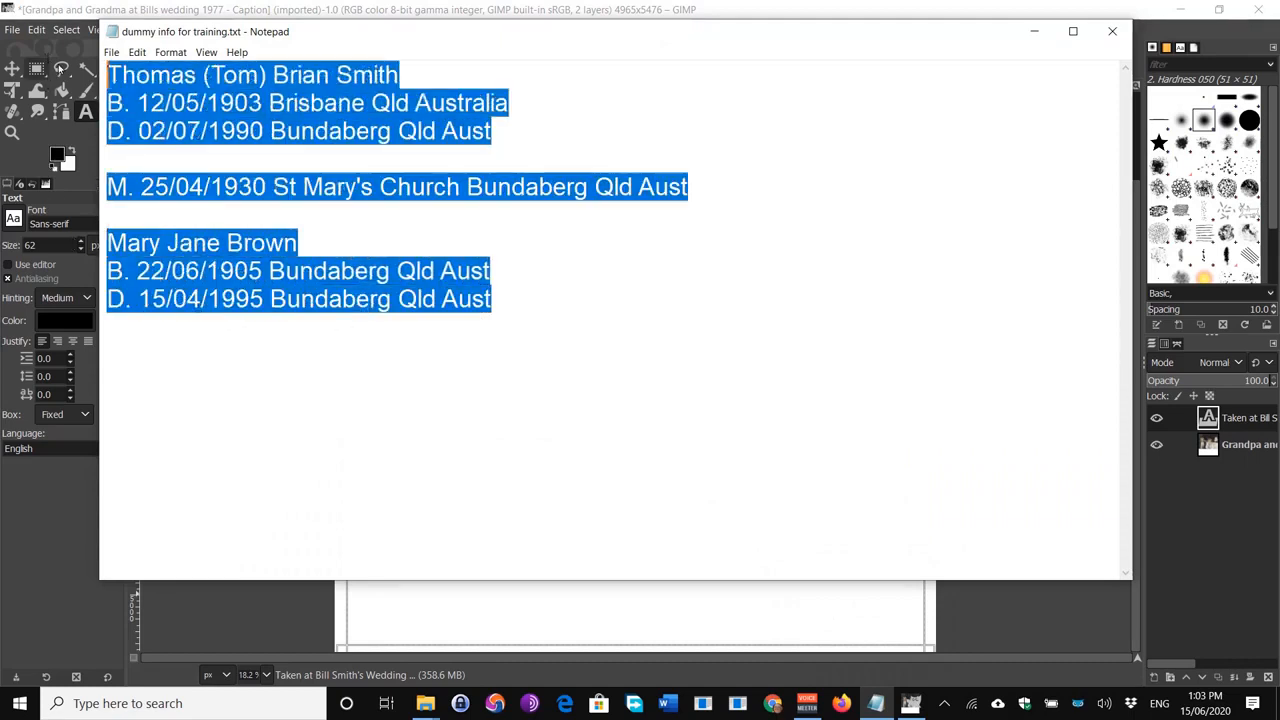
pyautogui.rightClick(216, 84)
pyautogui.click(105, 143)
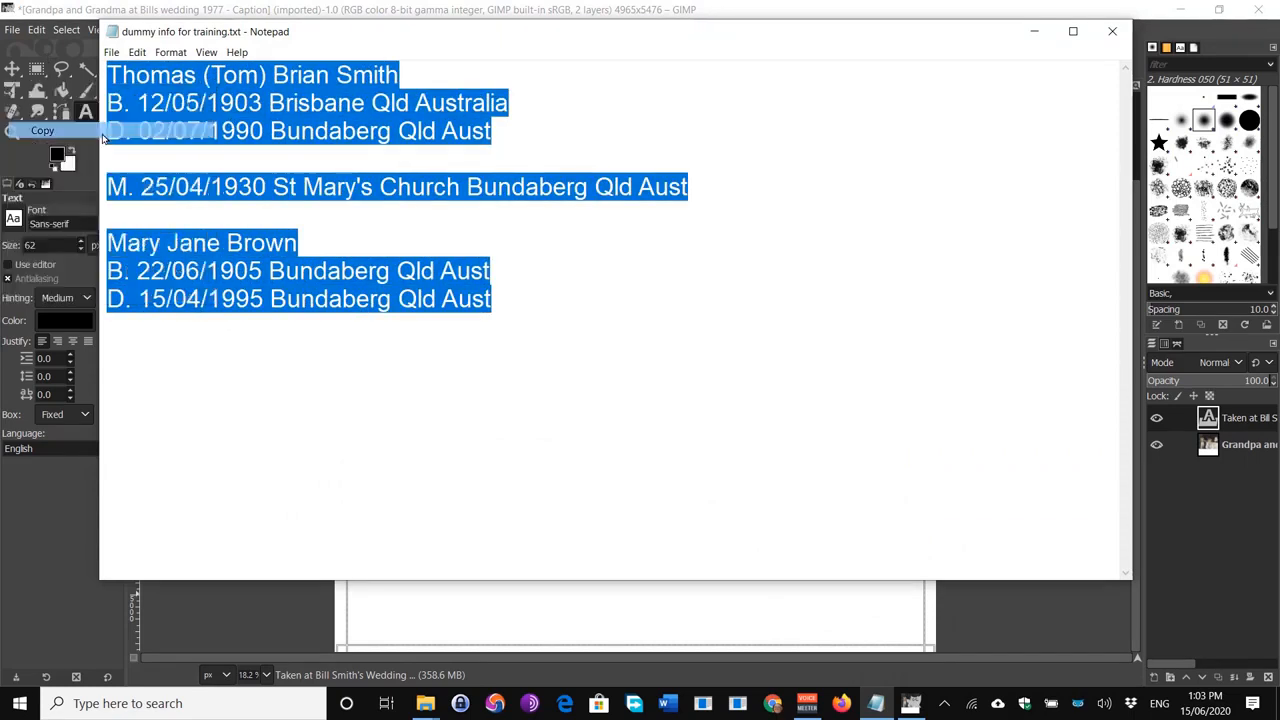
pyautogui.click(645, 614)
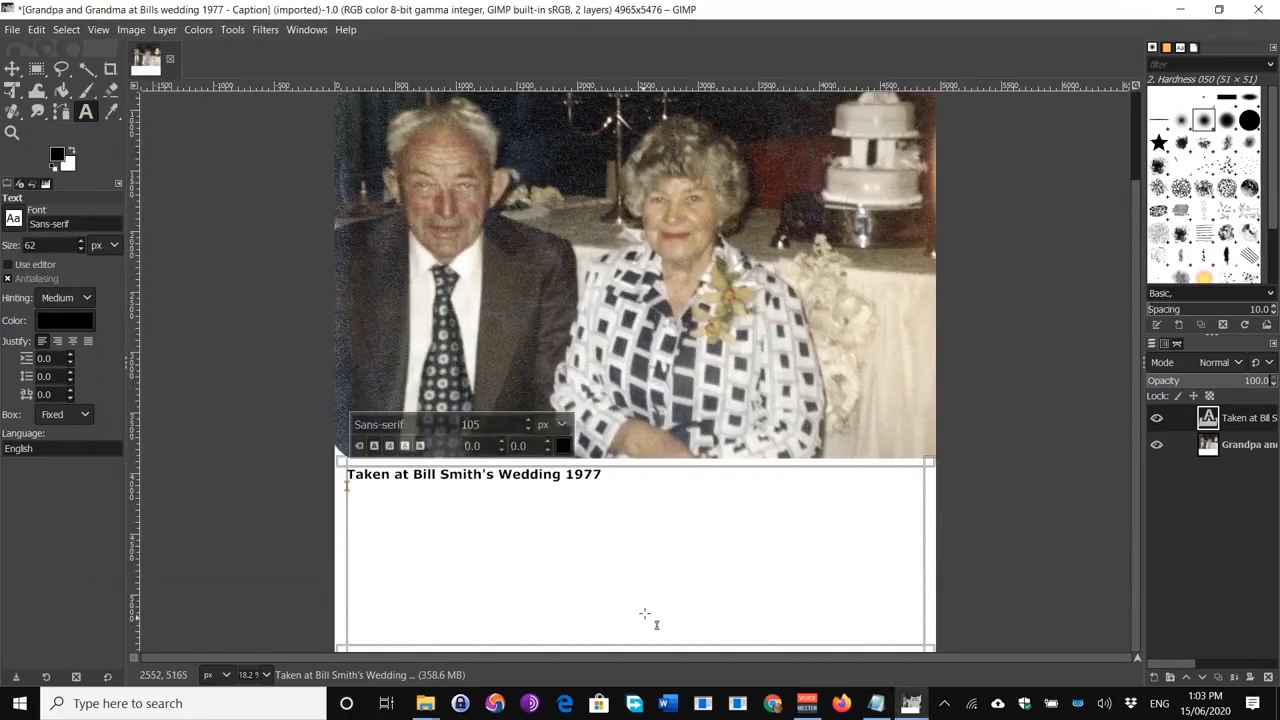
# Step: Paste the copied names with birth, death and marriage dates and places on a new line below the title
pyautogui.click(622, 475)
pyautogui.press('Return')
pyautogui.hotkey('ctrl', 'v')
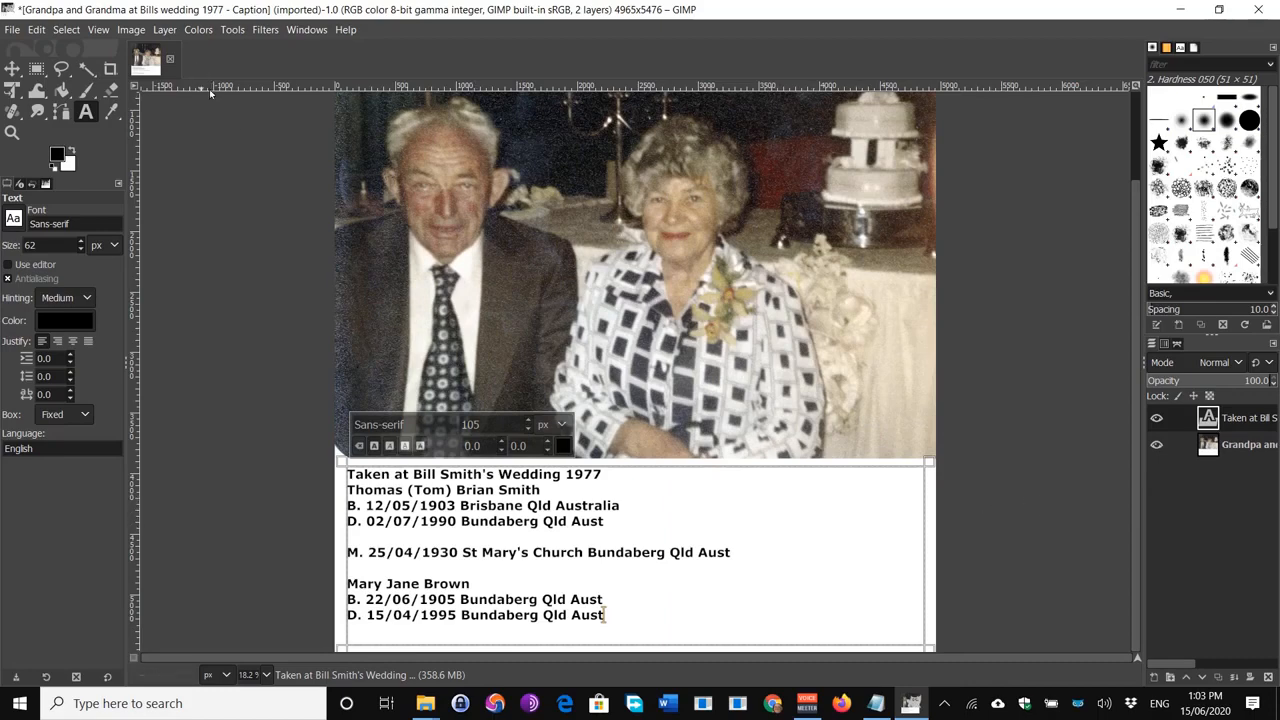
pyautogui.click(14, 31)
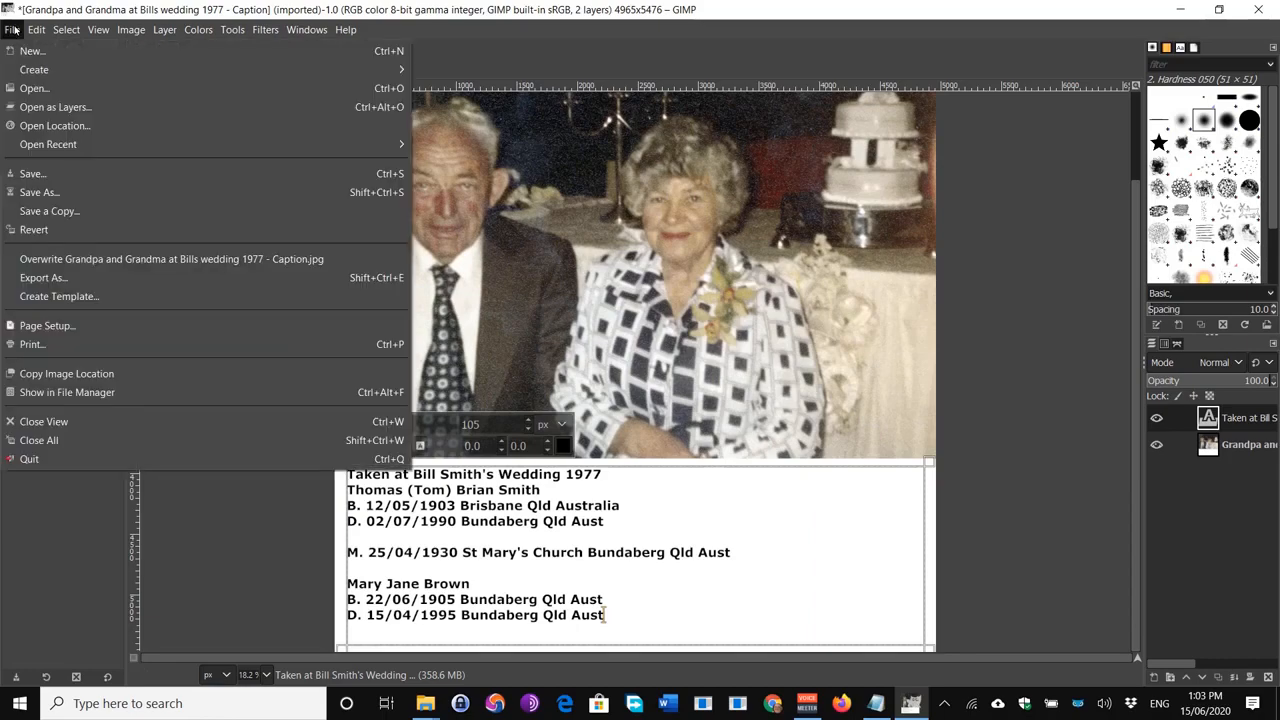
# Step: Save the image as 'Grandpa and Grandma at Bills wedding 1977 - Caption.xcf' in the Grandparents folder
pyautogui.click(40, 174)
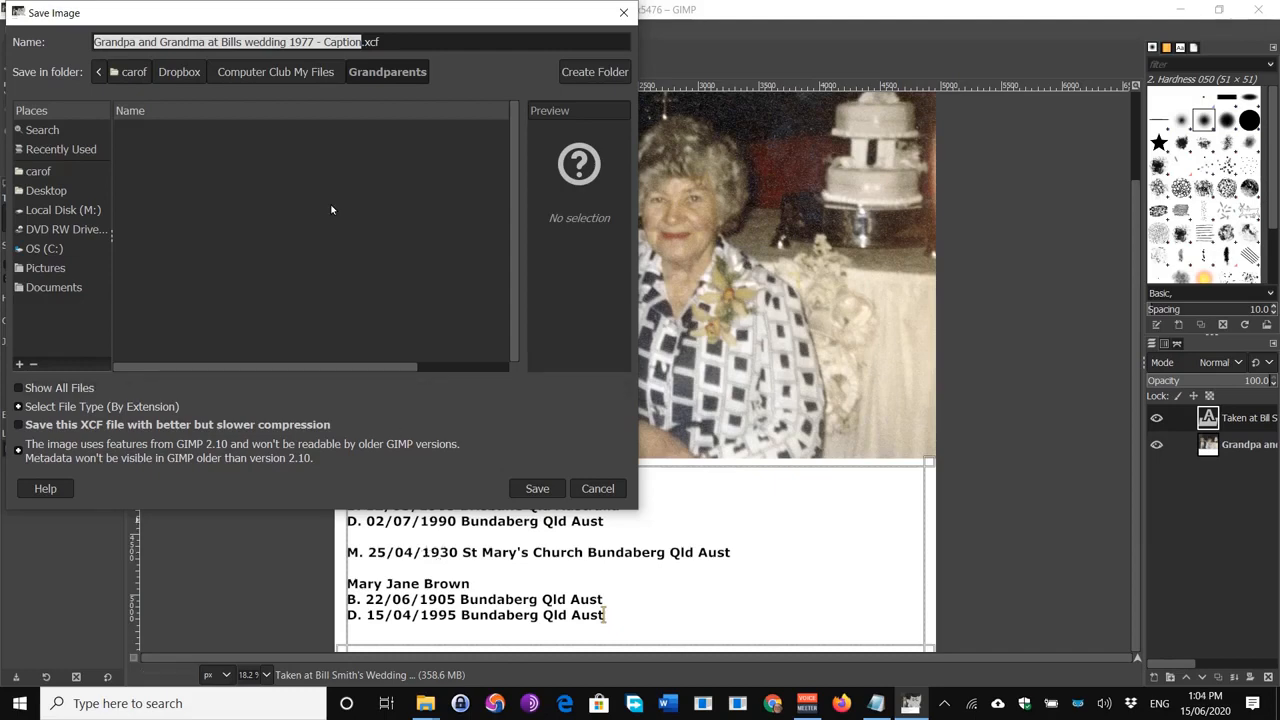
pyautogui.click(538, 489)
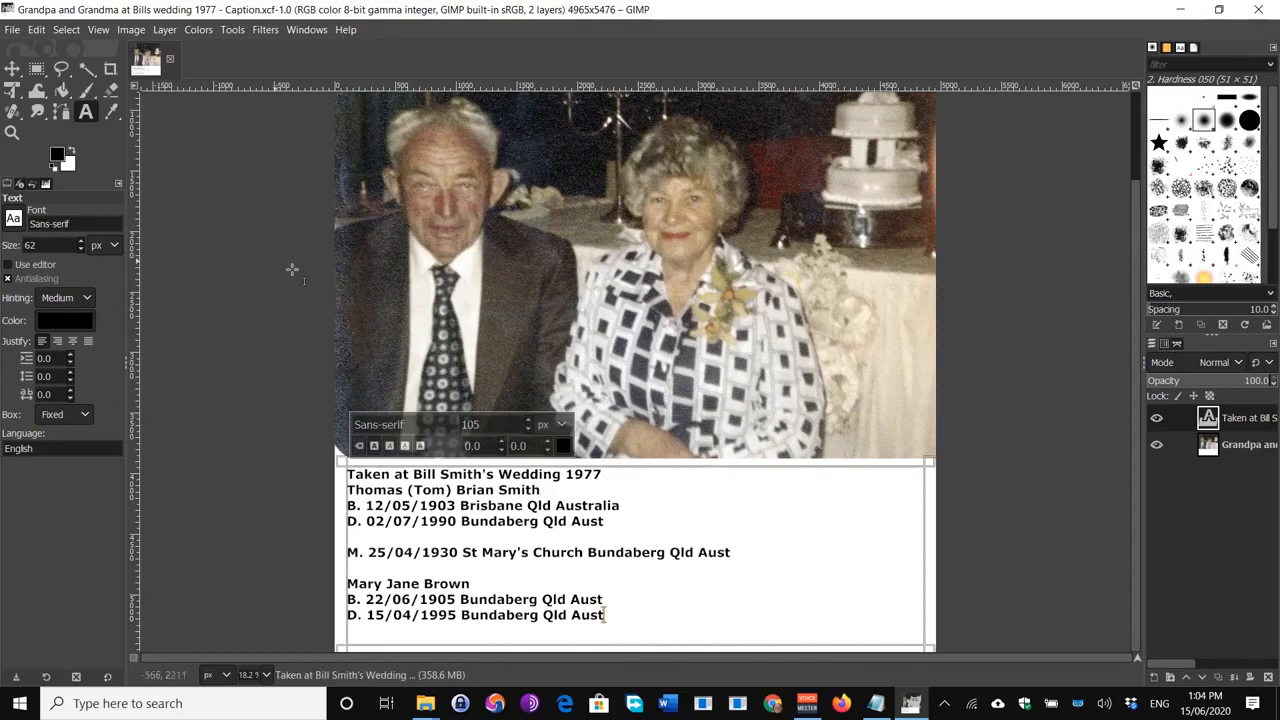
# Step: Begin Export As and change the file name's extension from .png to .jpg
pyautogui.click(6, 30)
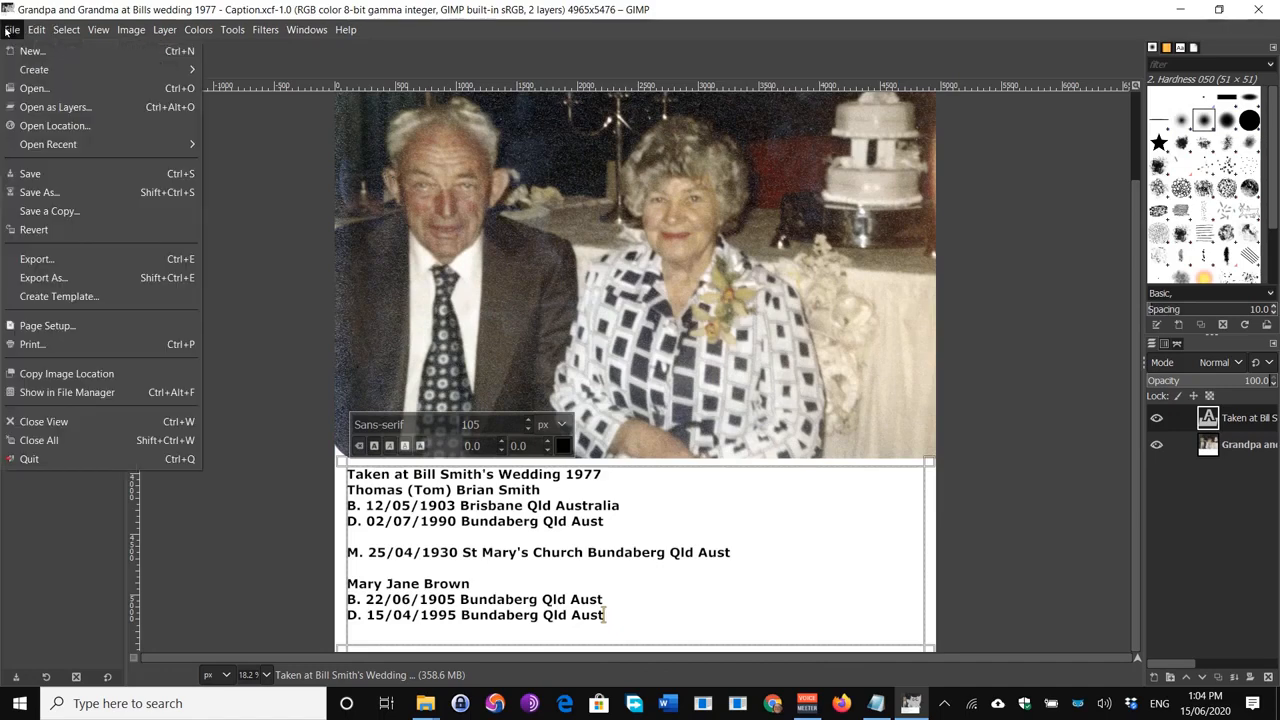
pyautogui.click(46, 277)
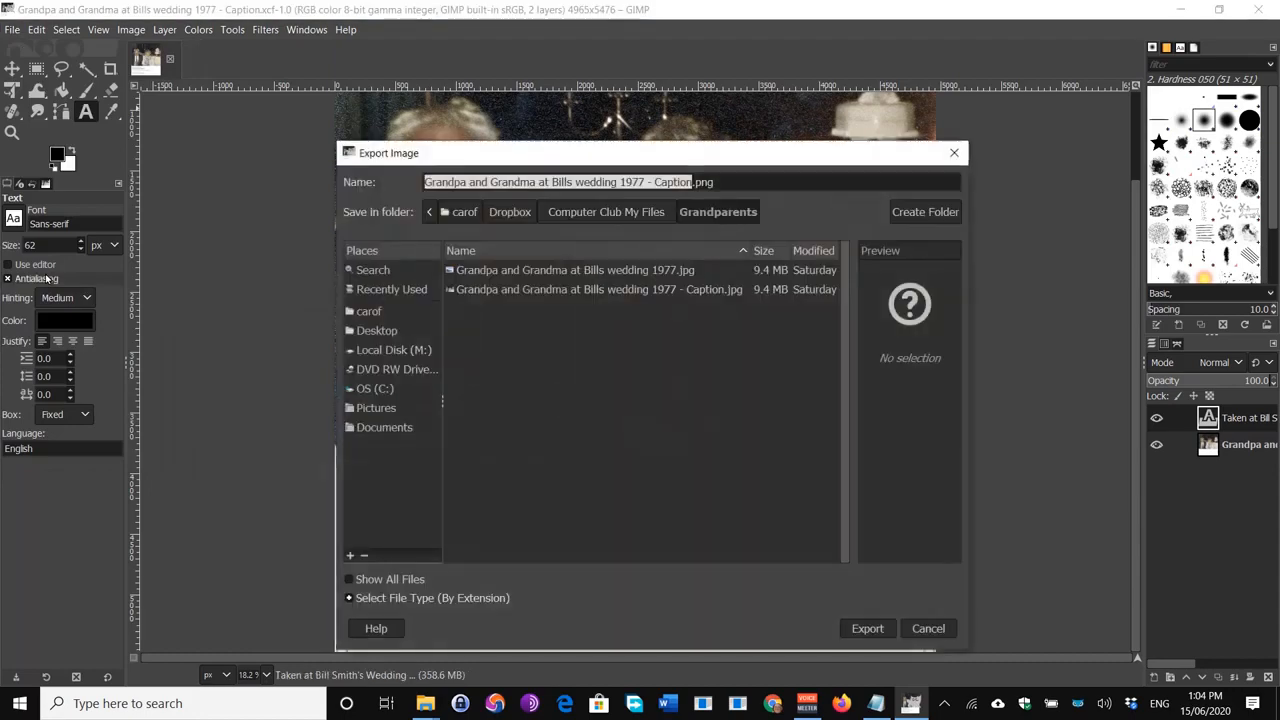
pyautogui.click(725, 182)
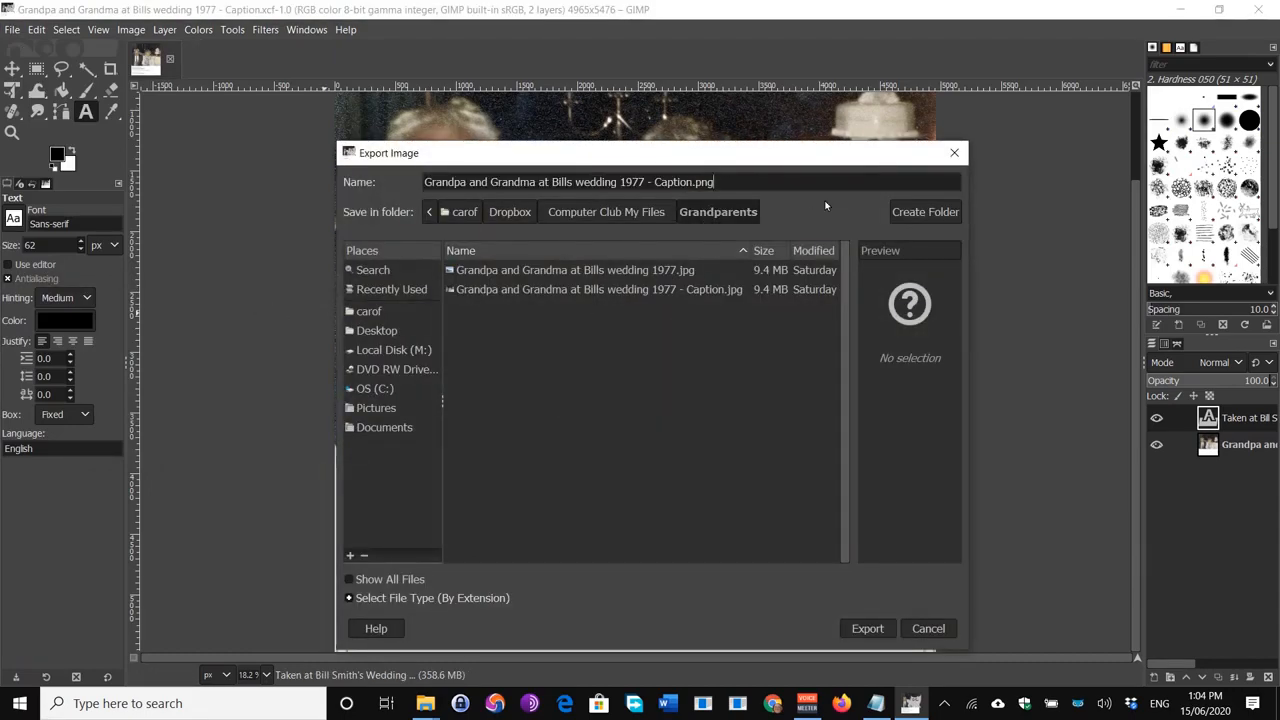
pyautogui.press('BackSpace')
pyautogui.press('BackSpace')
pyautogui.press('BackSpace')
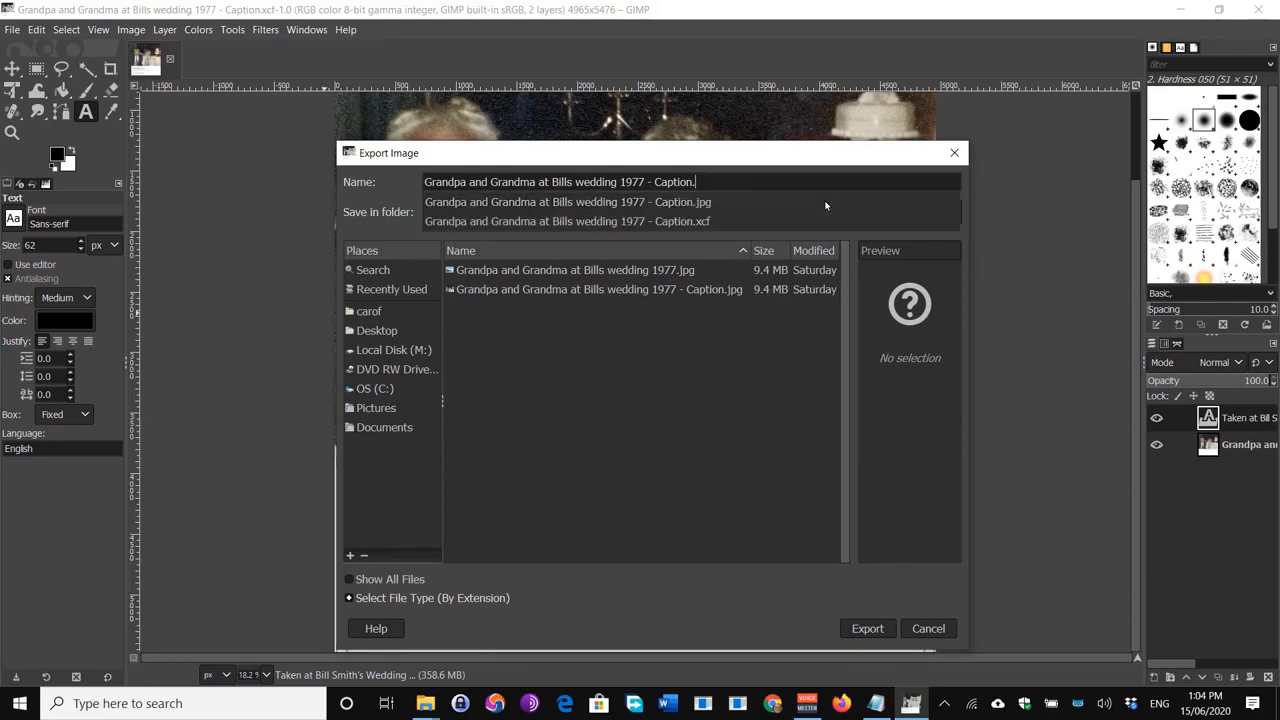
pyautogui.write('jpg')
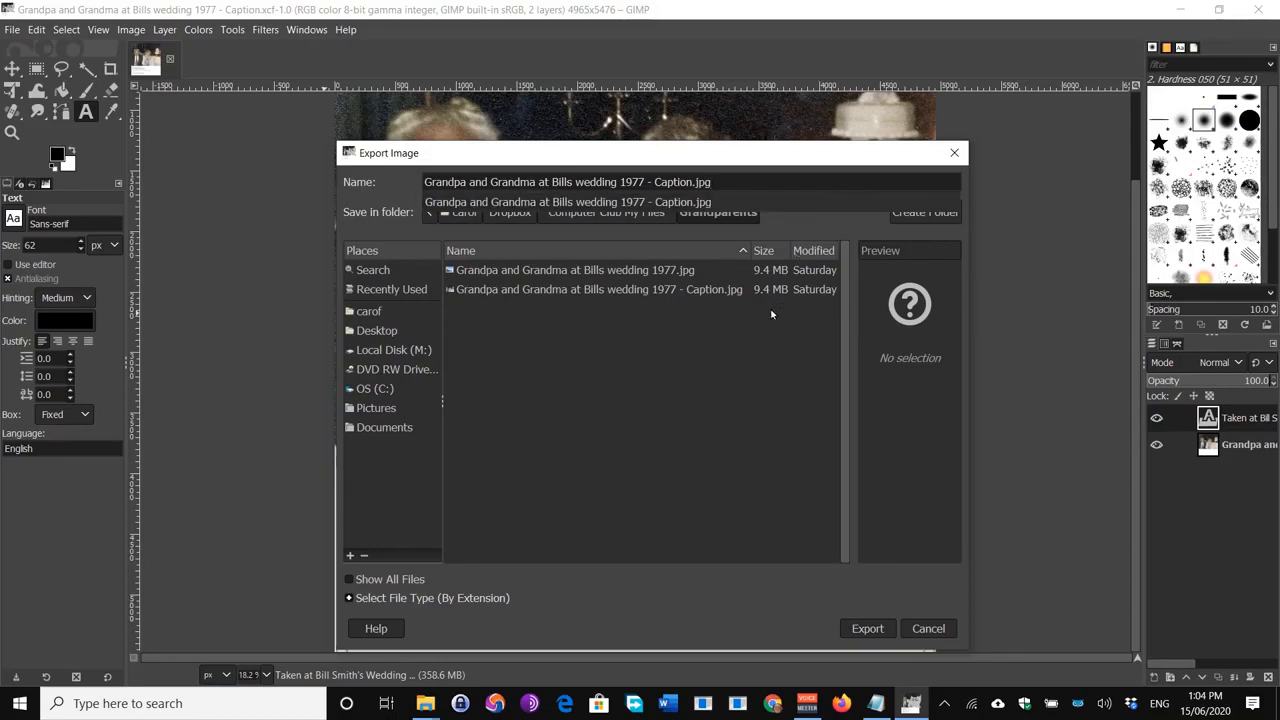
pyautogui.click(870, 629)
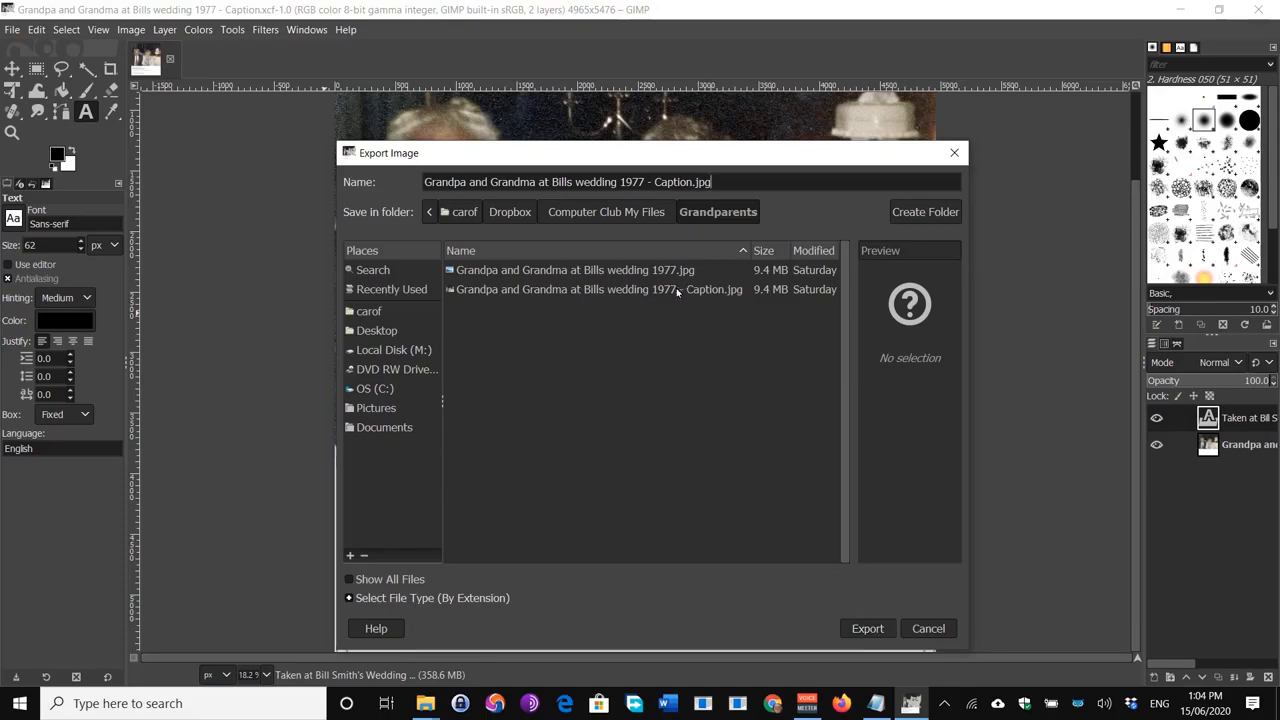
# Step: Export as Caption.jpg at JPEG quality 100, replacing the existing file
pyautogui.click(868, 628)
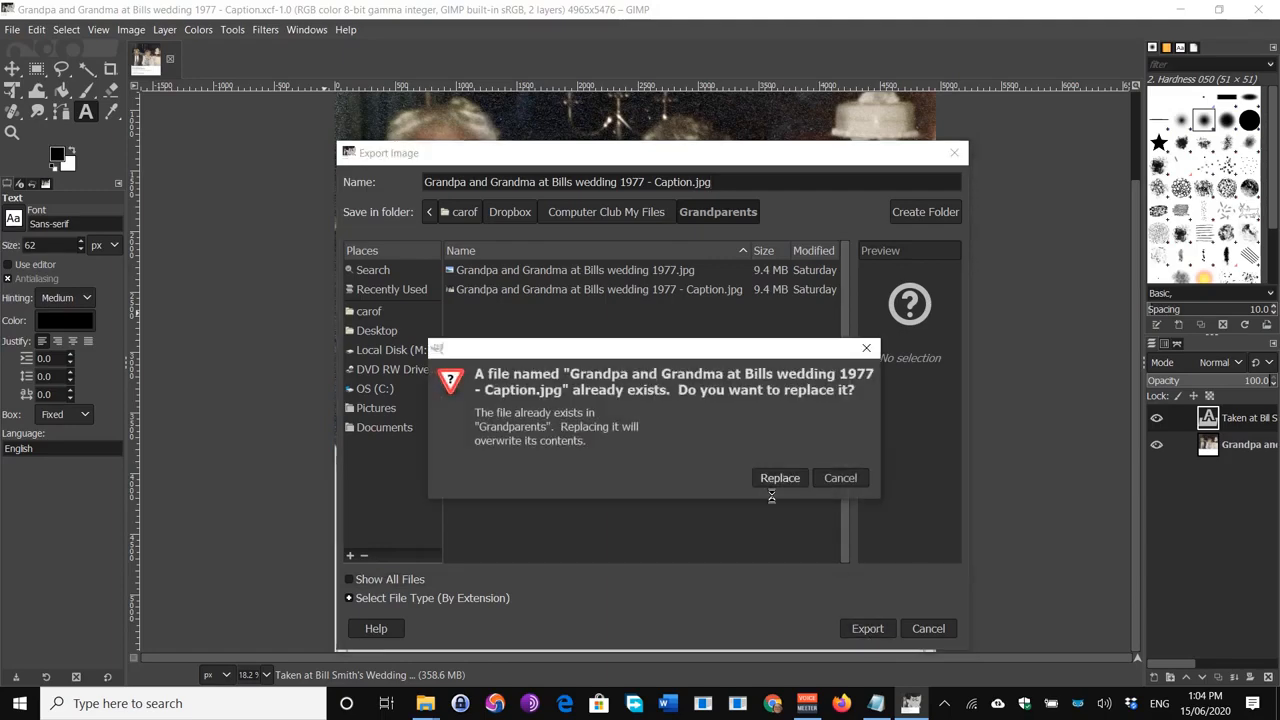
pyautogui.click(778, 478)
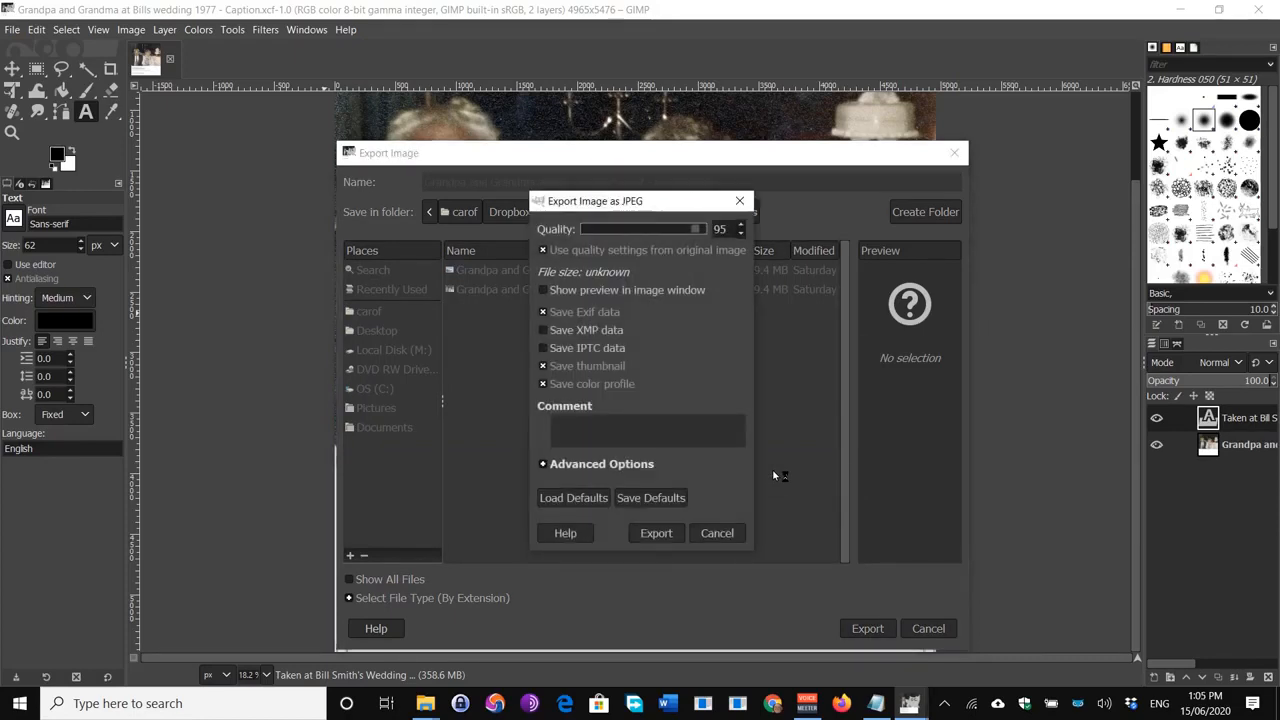
pyautogui.click(742, 229)
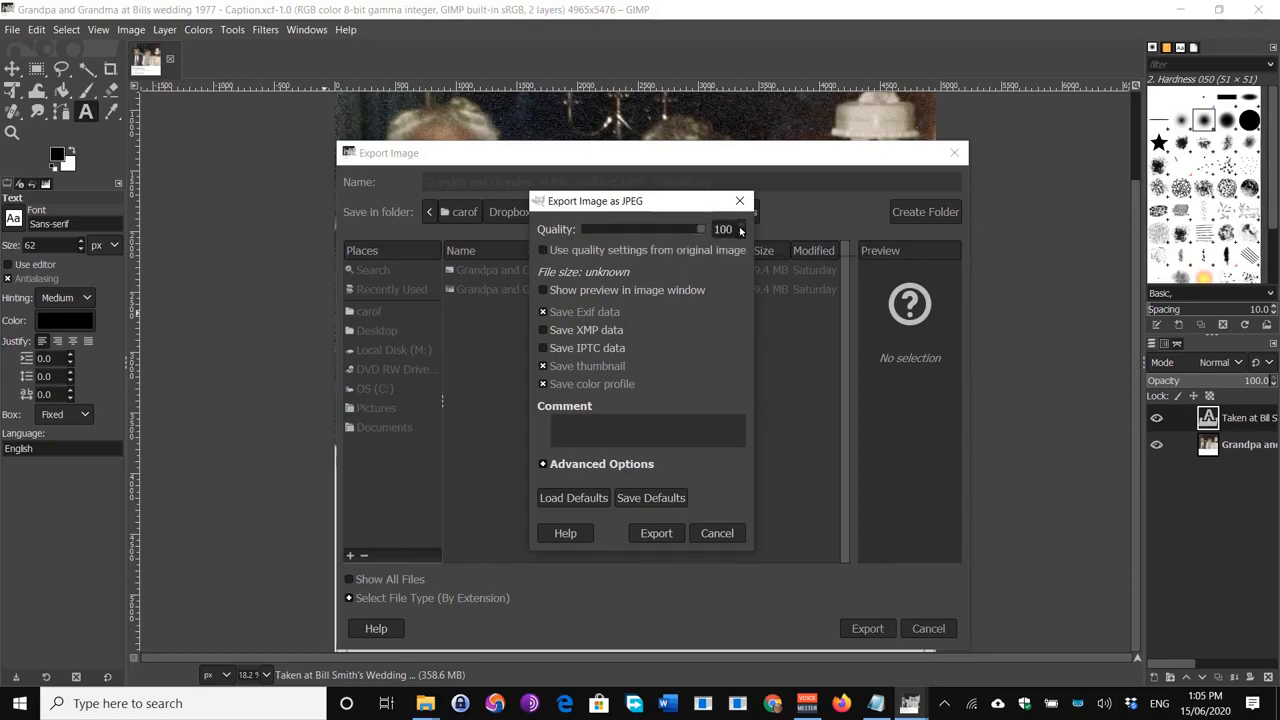
pyautogui.click(659, 533)
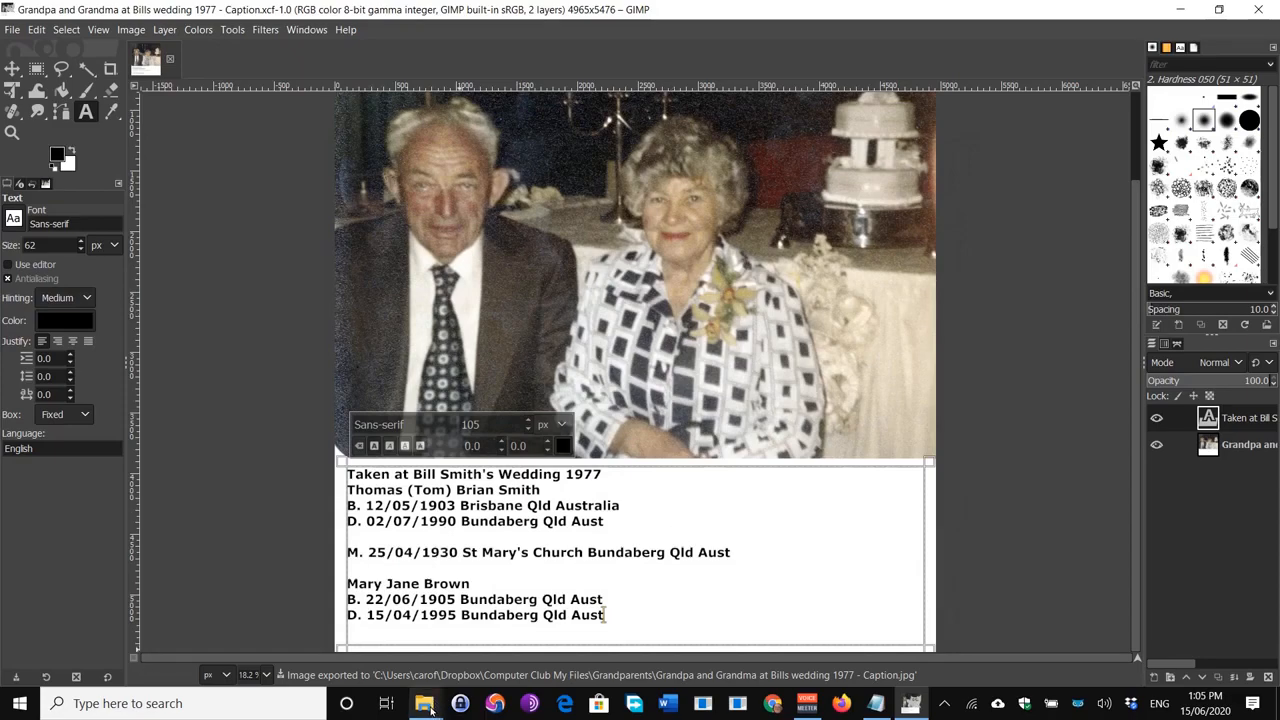
# Step: In File Explorer, go up to Computer Club My Files and back into Grandparents
pyautogui.moveTo(428, 706)
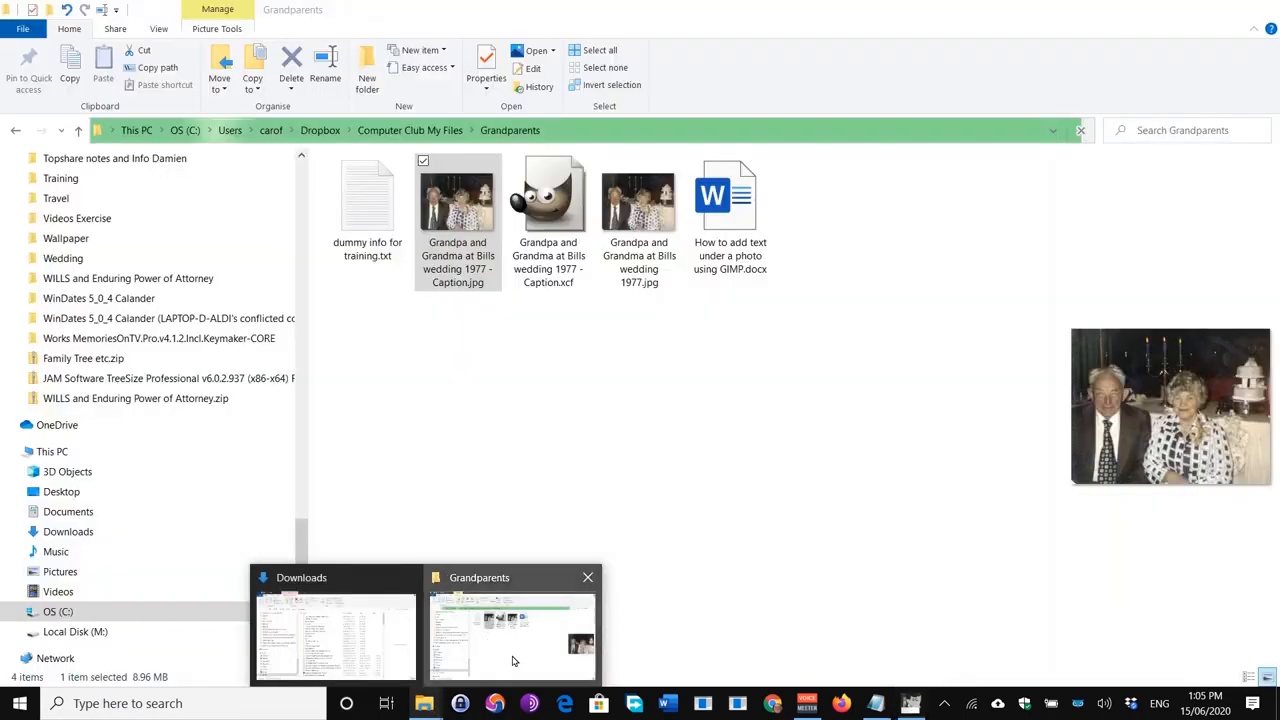
pyautogui.click(513, 660)
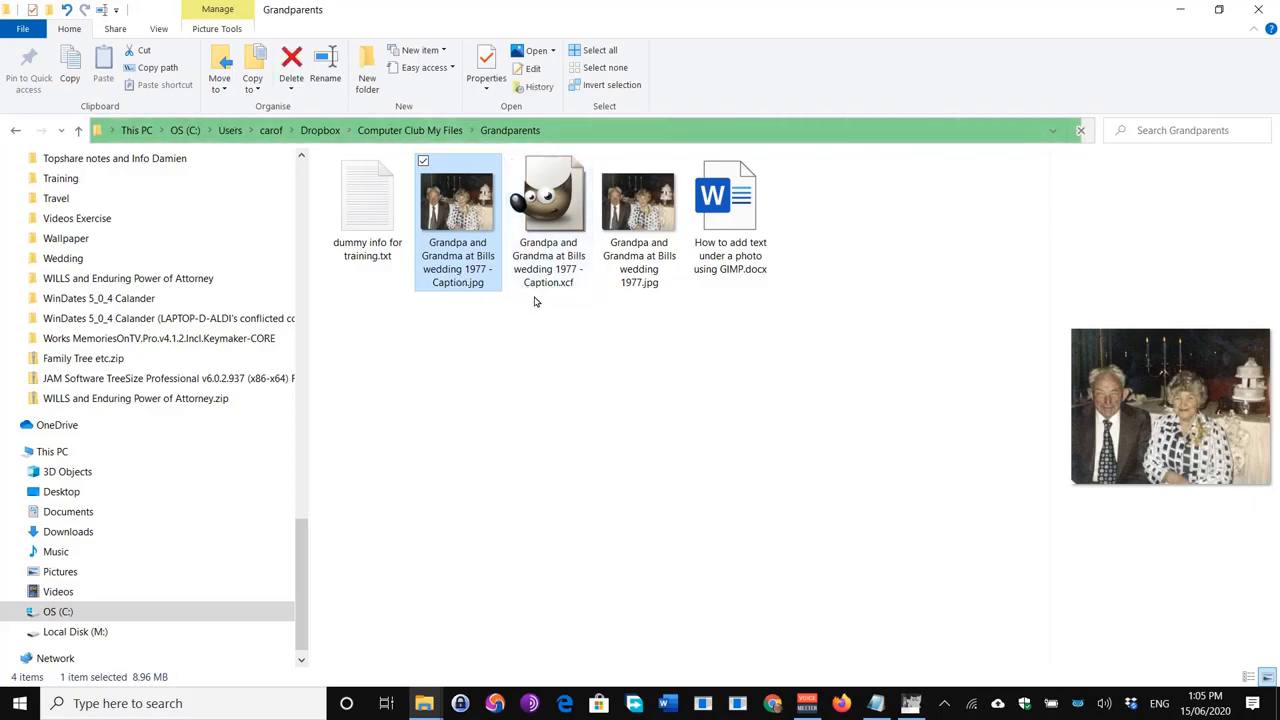
pyautogui.click(517, 361)
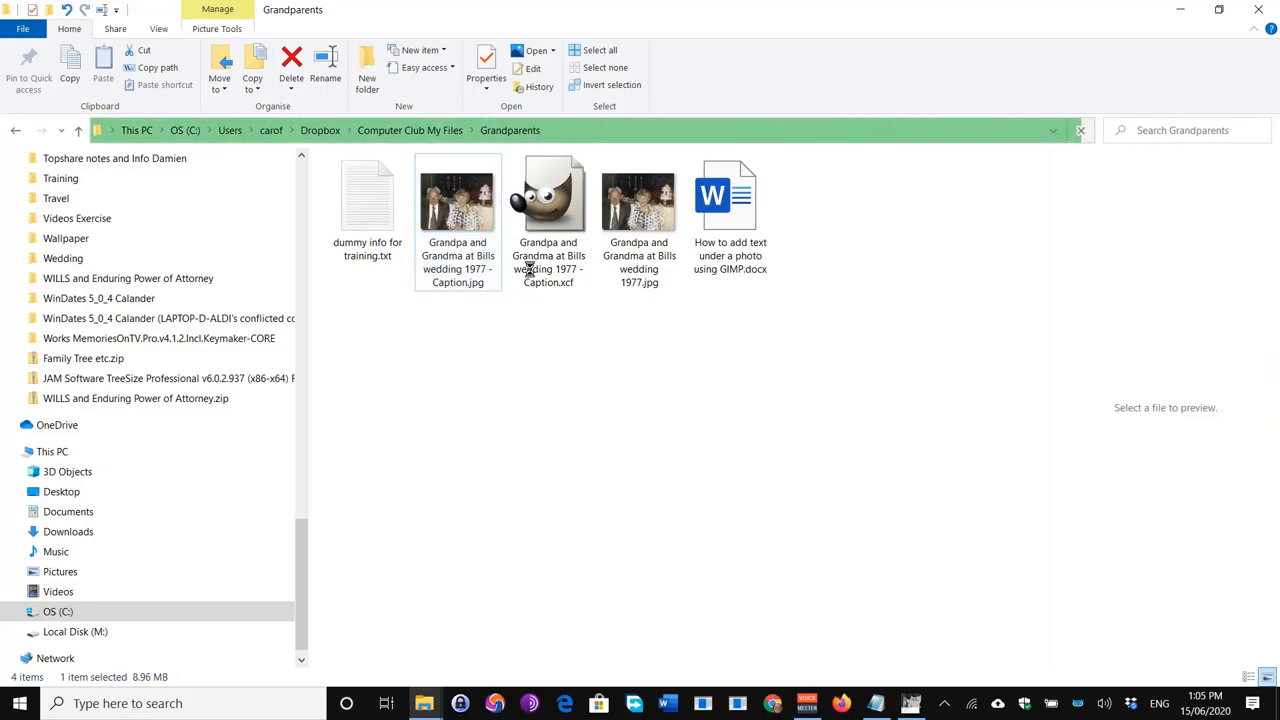
pyautogui.rightClick(522, 262)
pyautogui.click(565, 341)
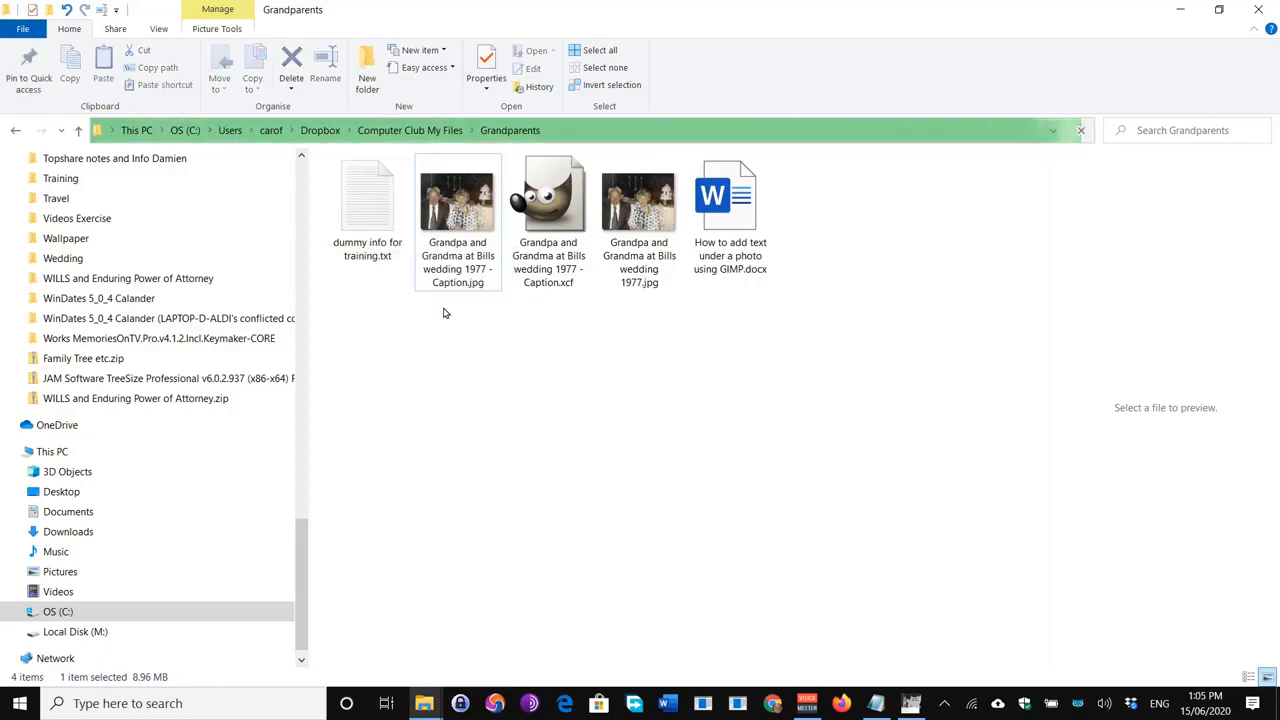
pyautogui.click(413, 134)
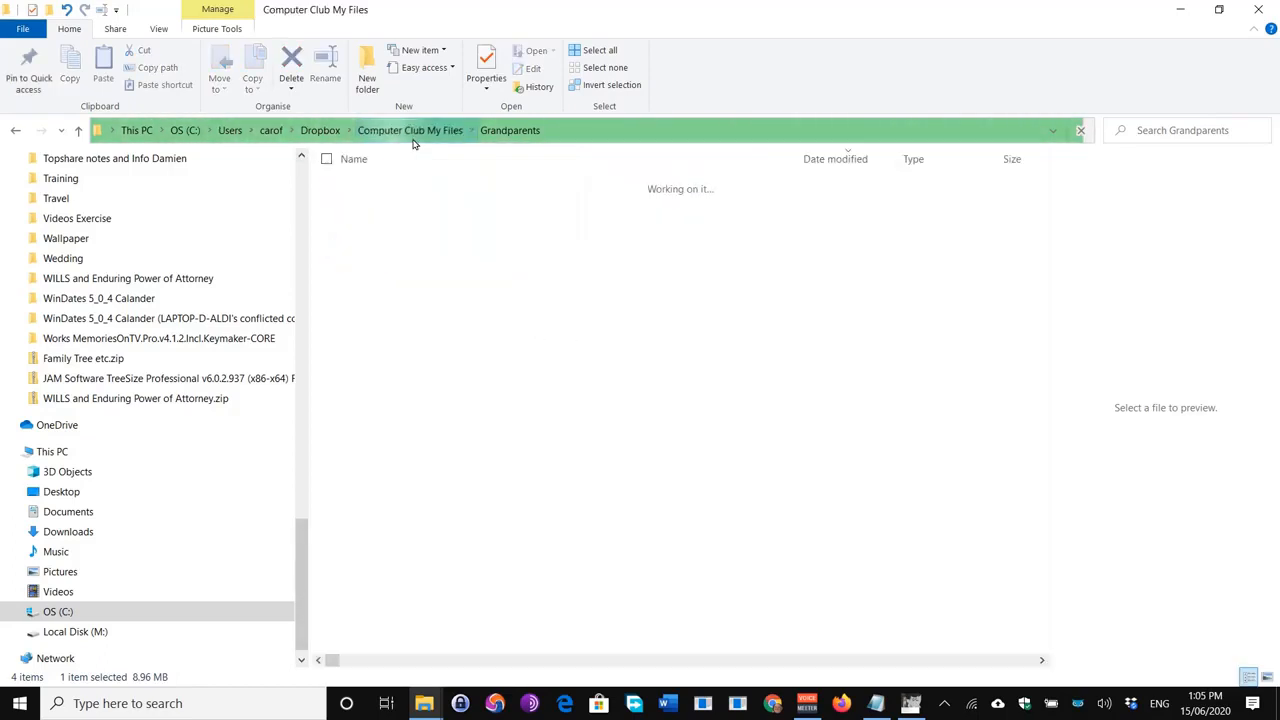
pyautogui.click(470, 135)
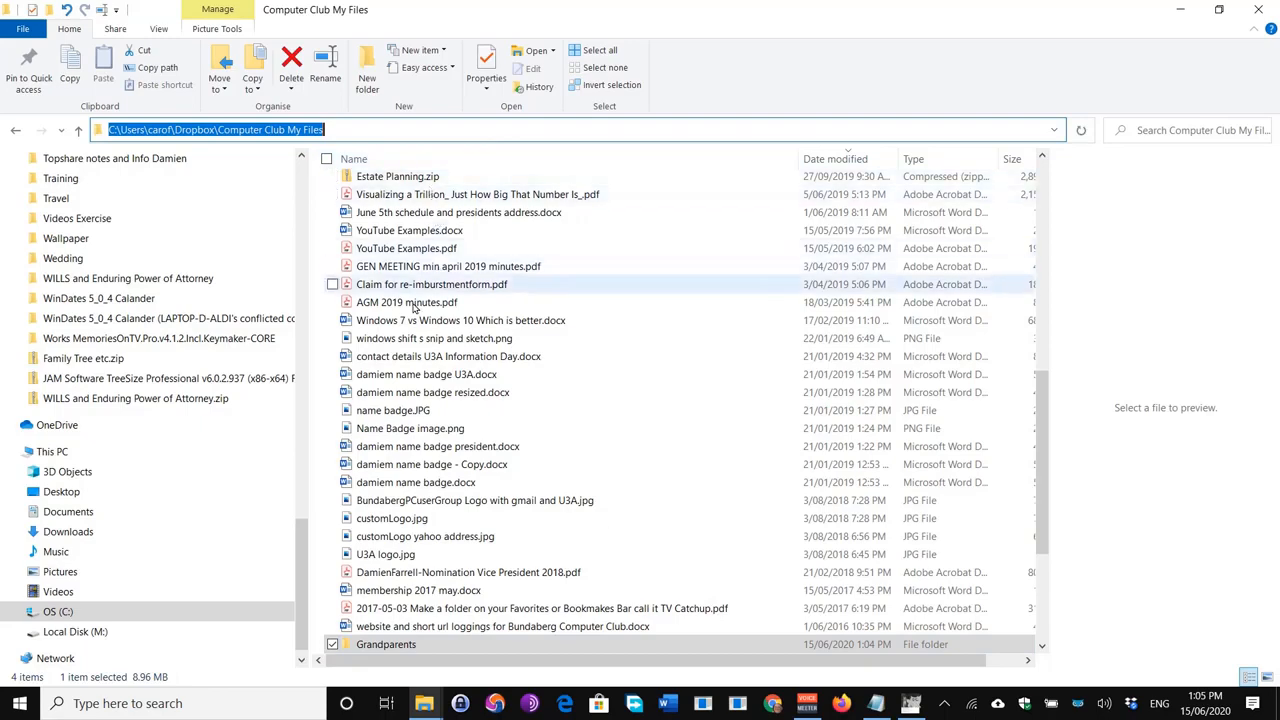
pyautogui.scroll(-2, 395, 610)
pyautogui.doubleClick(392, 542)
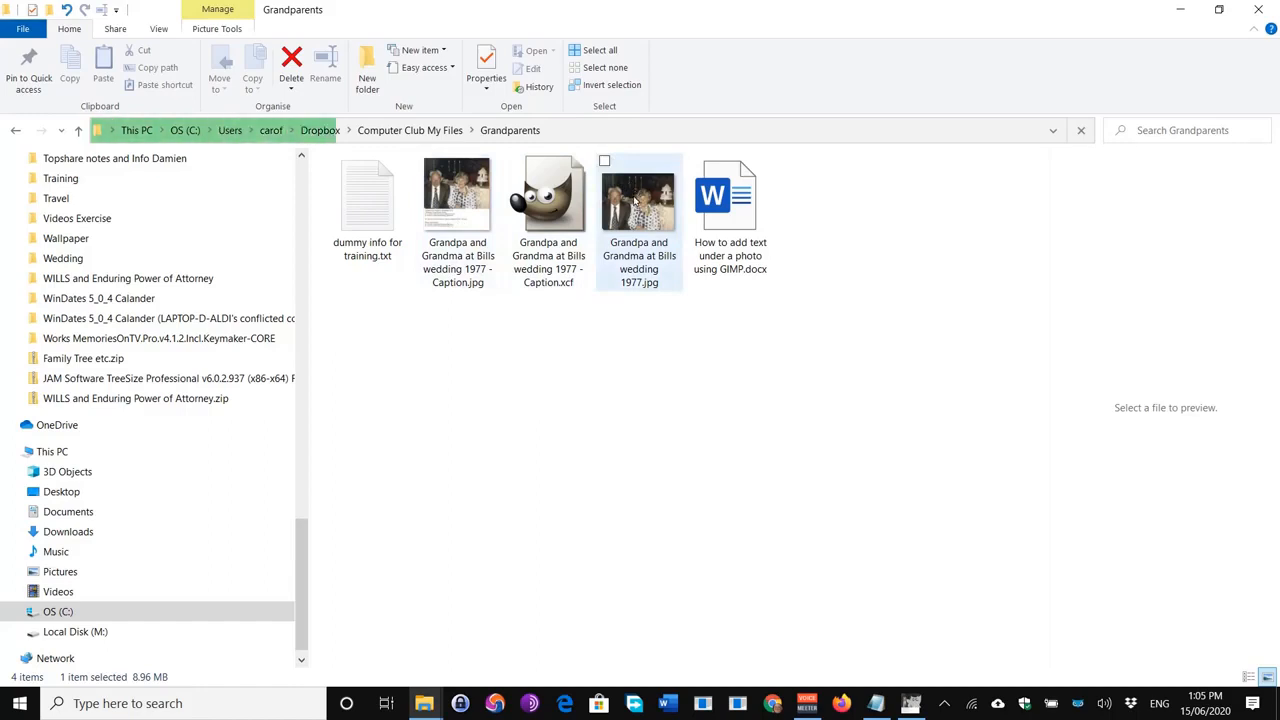
# Step: Open 'Grandpa and Grandma at Bills wedding 1977 - Caption.jpg' in Photos
pyautogui.moveTo(634, 200)
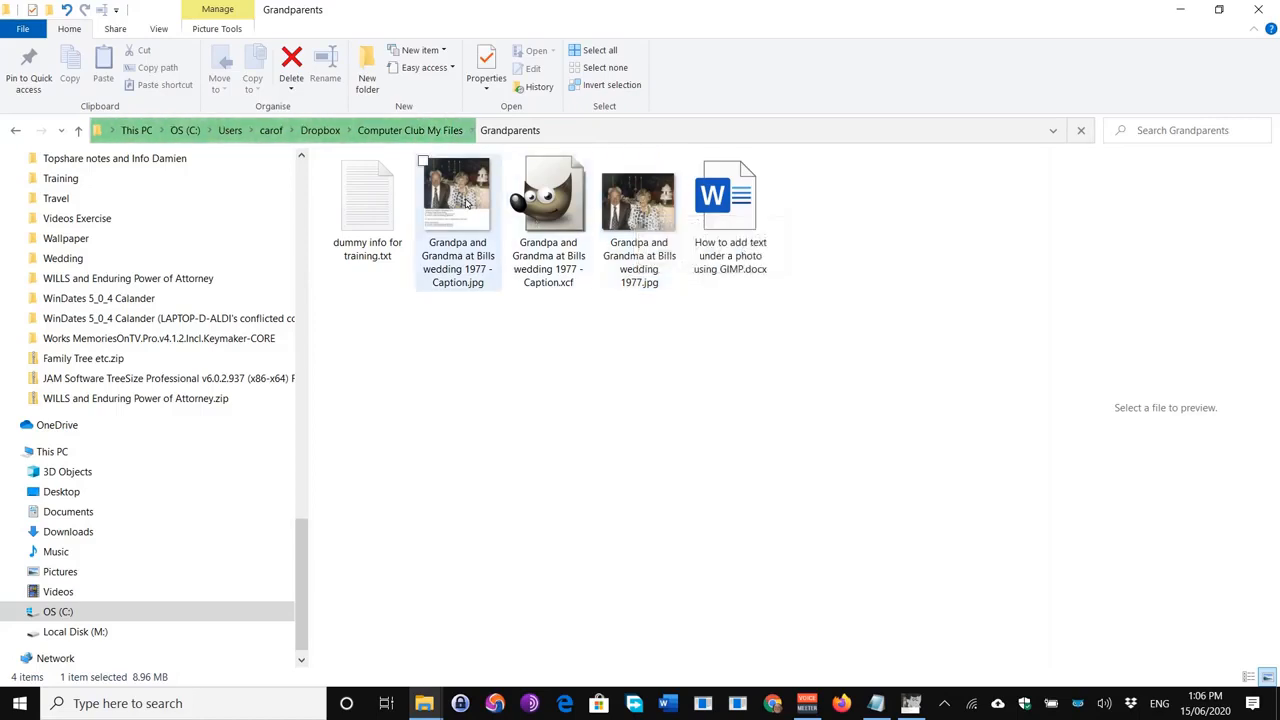
pyautogui.moveTo(465, 203)
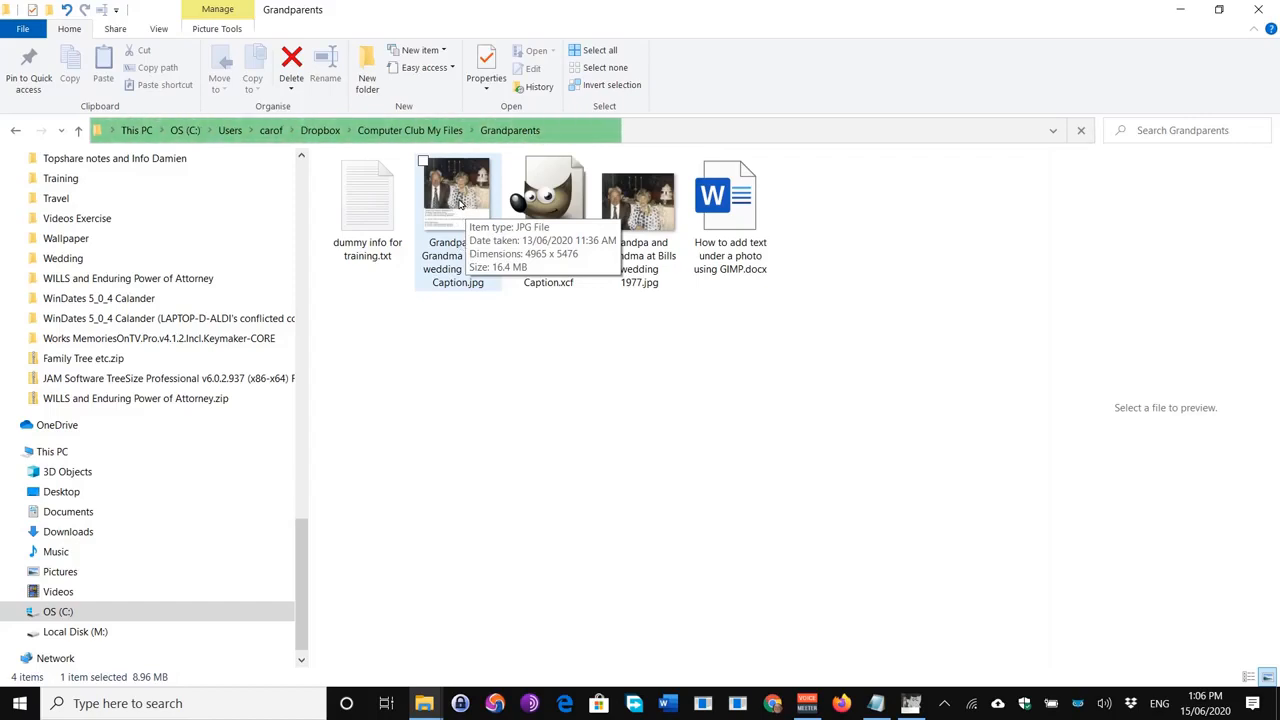
pyautogui.click(460, 206)
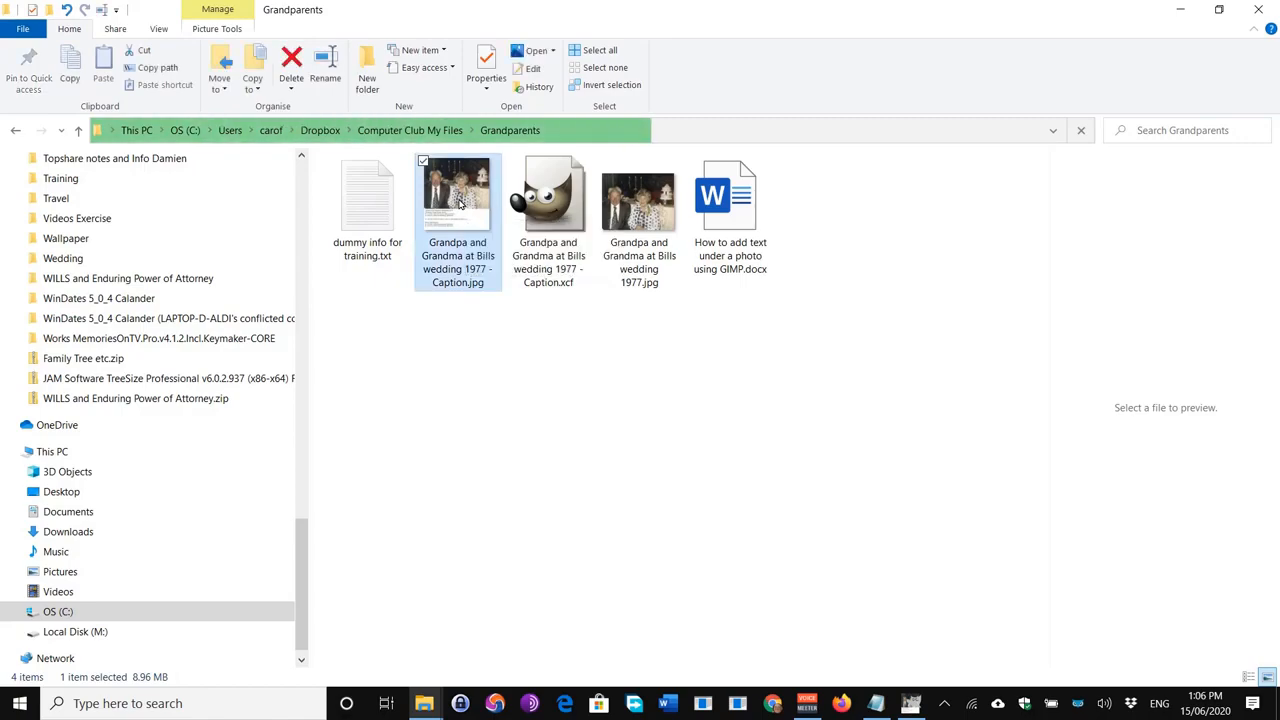
pyautogui.doubleClick(460, 206)
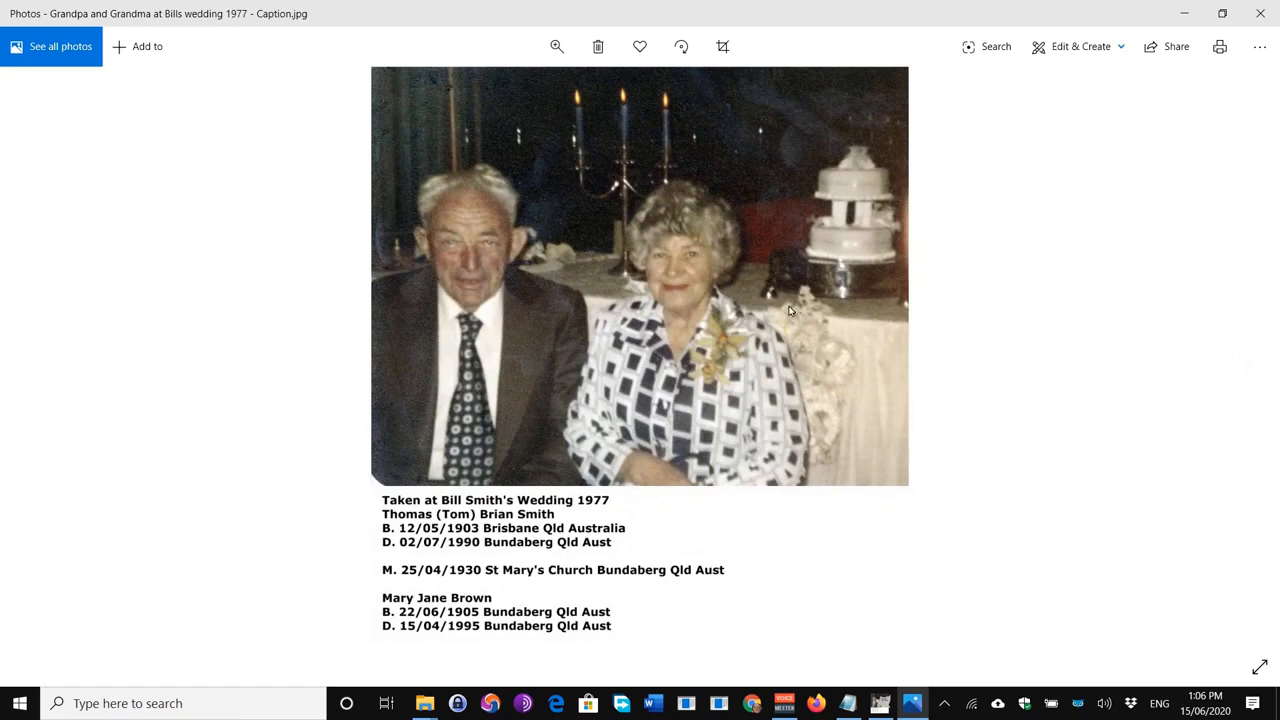
pyautogui.rightClick(612, 374)
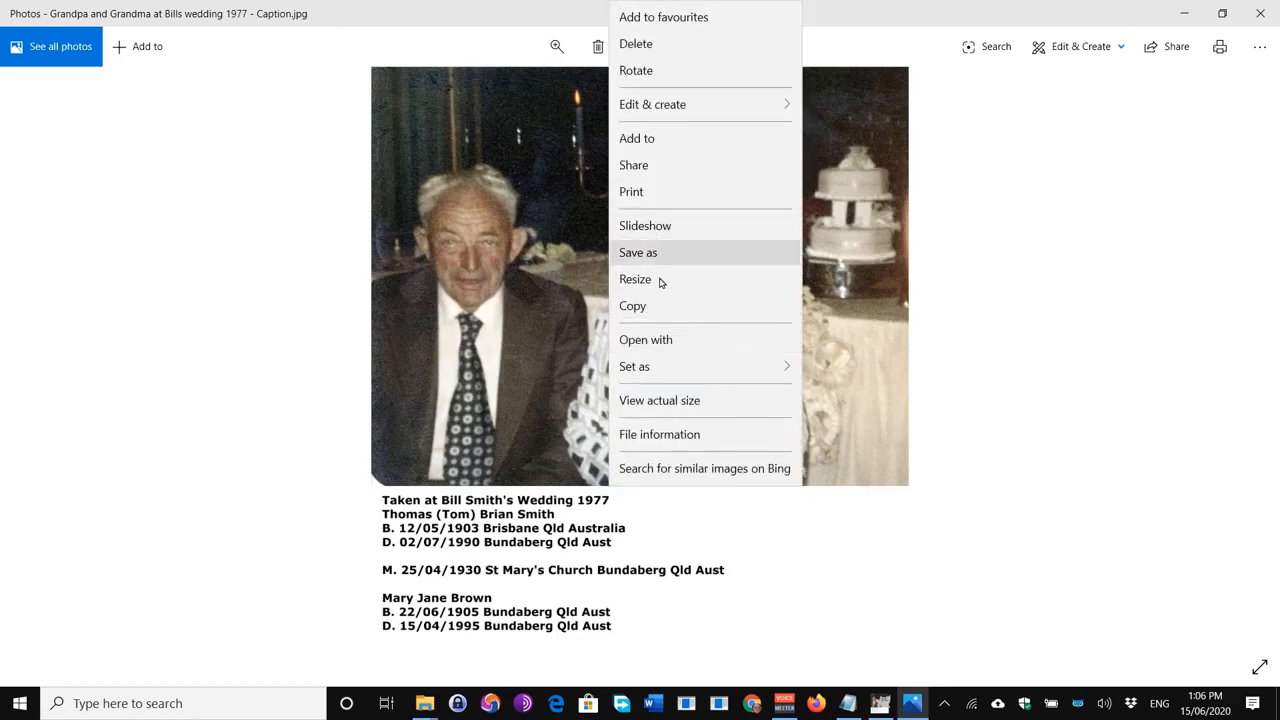
pyautogui.click(643, 228)
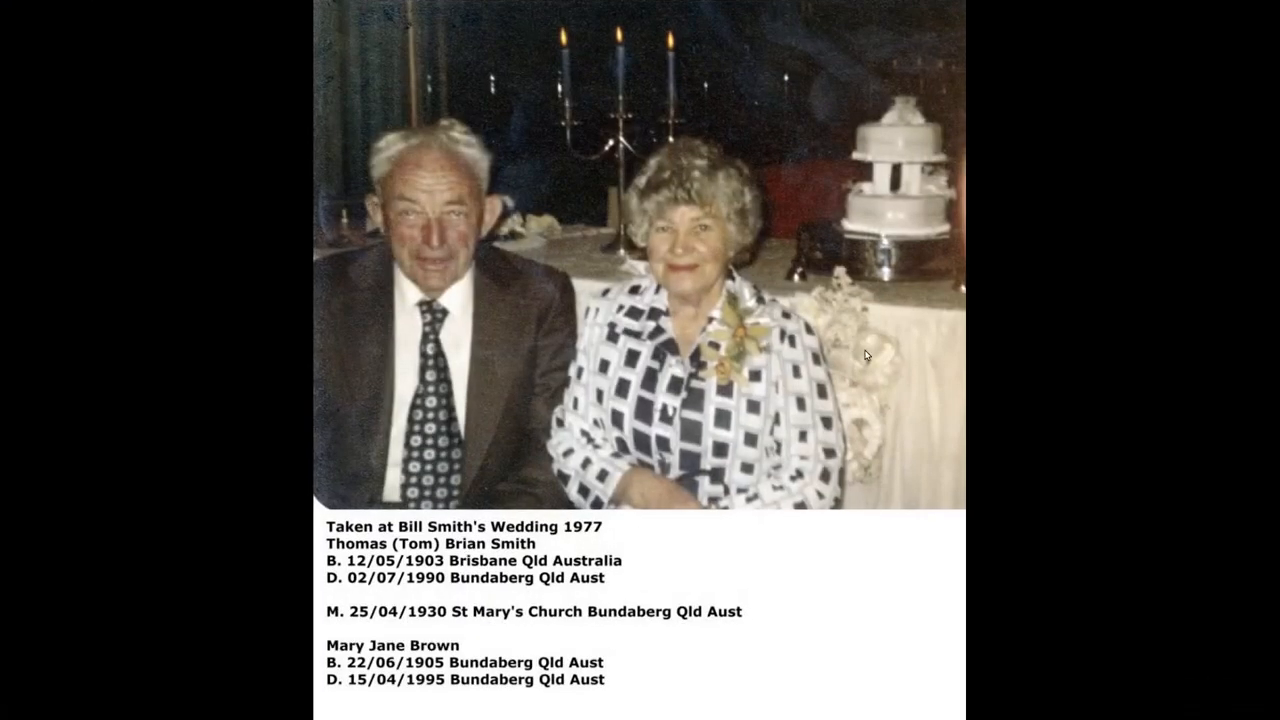
pyautogui.click(921, 469)
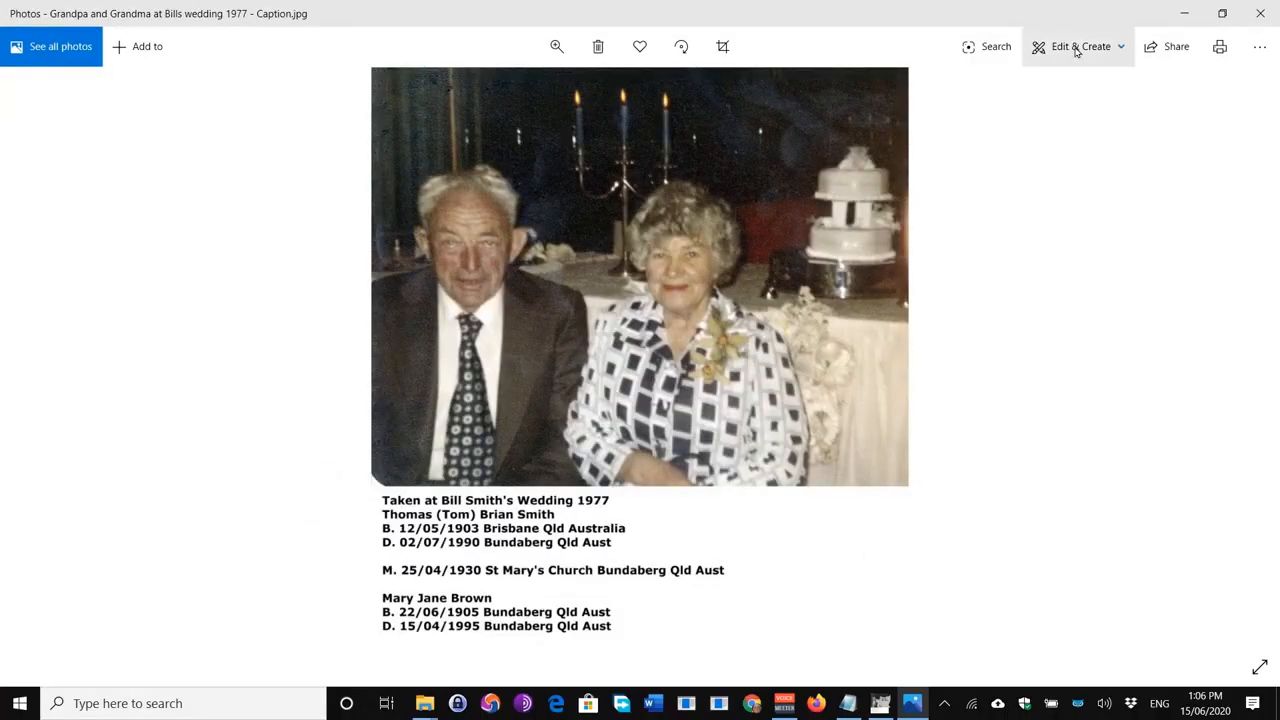
pyautogui.rightClick(786, 191)
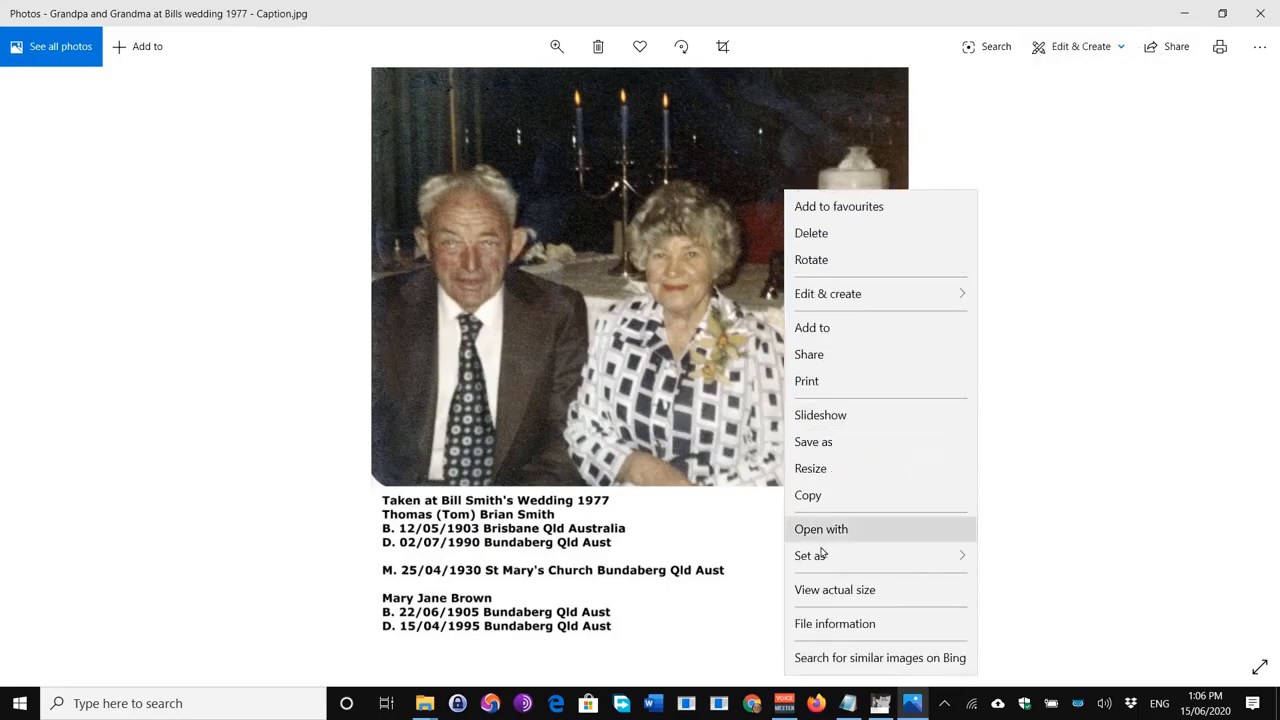
pyautogui.click(828, 414)
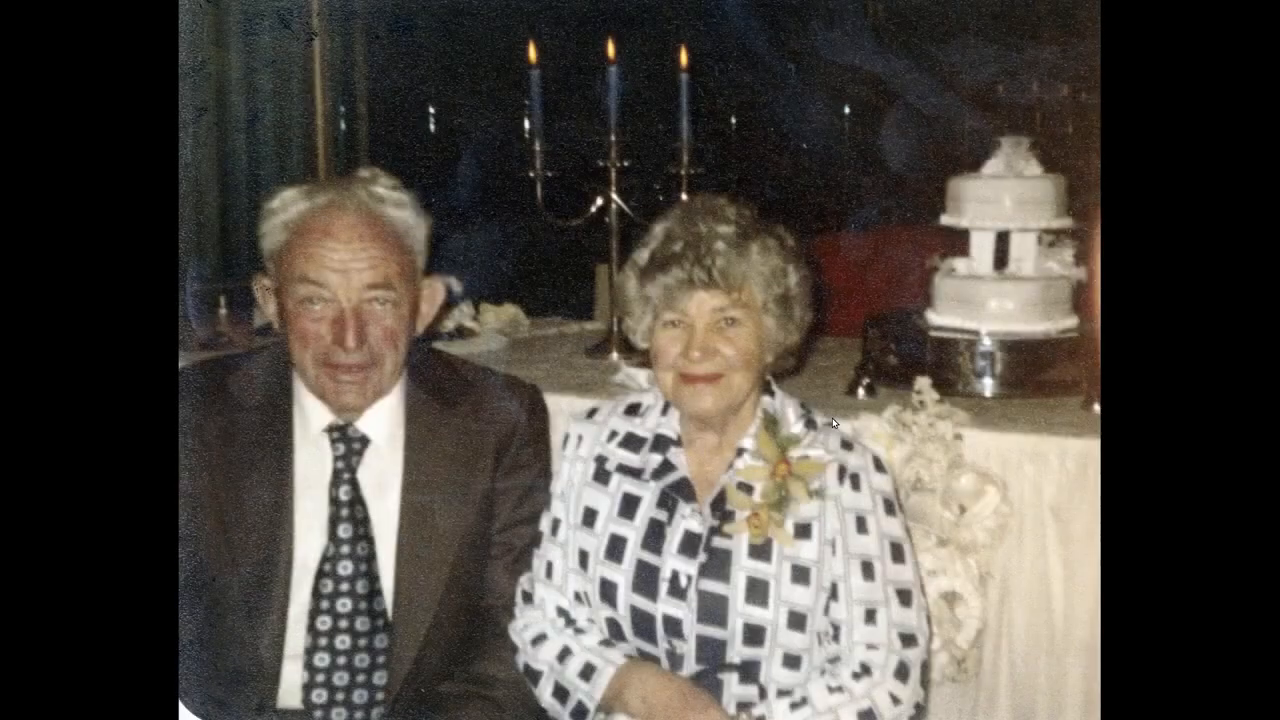
pyautogui.click(832, 422)
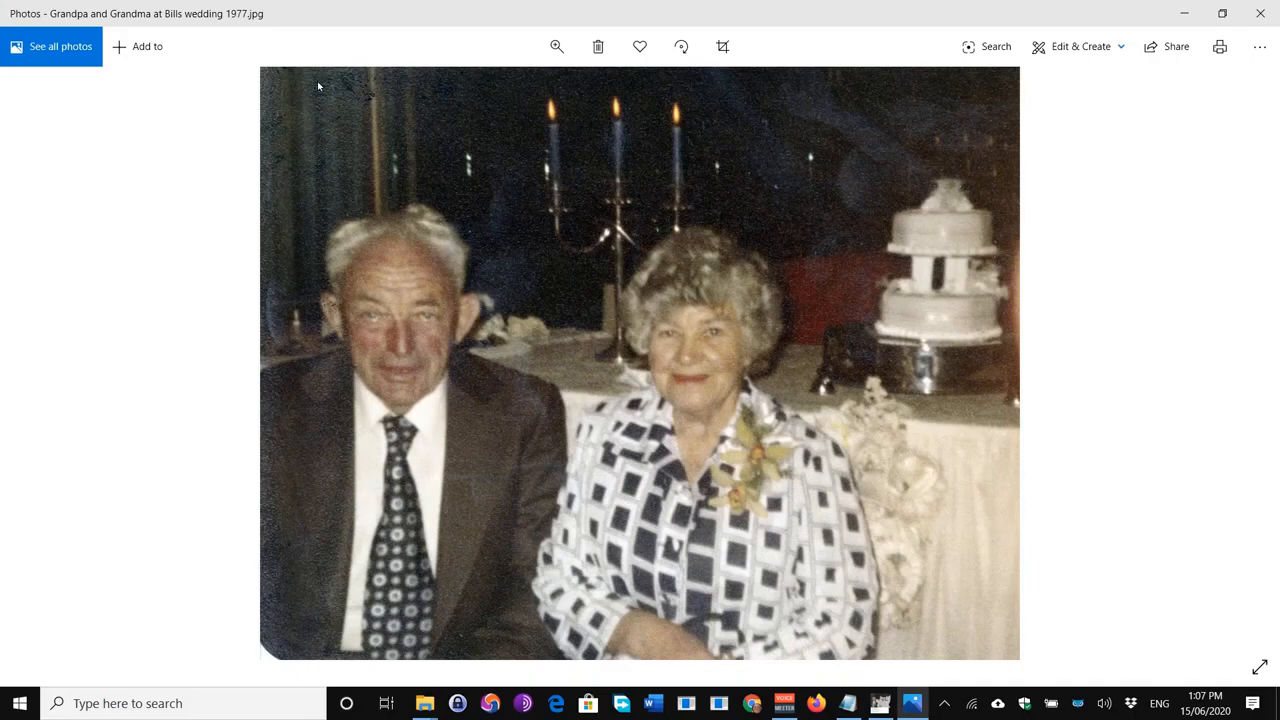
pyautogui.click(68, 392)
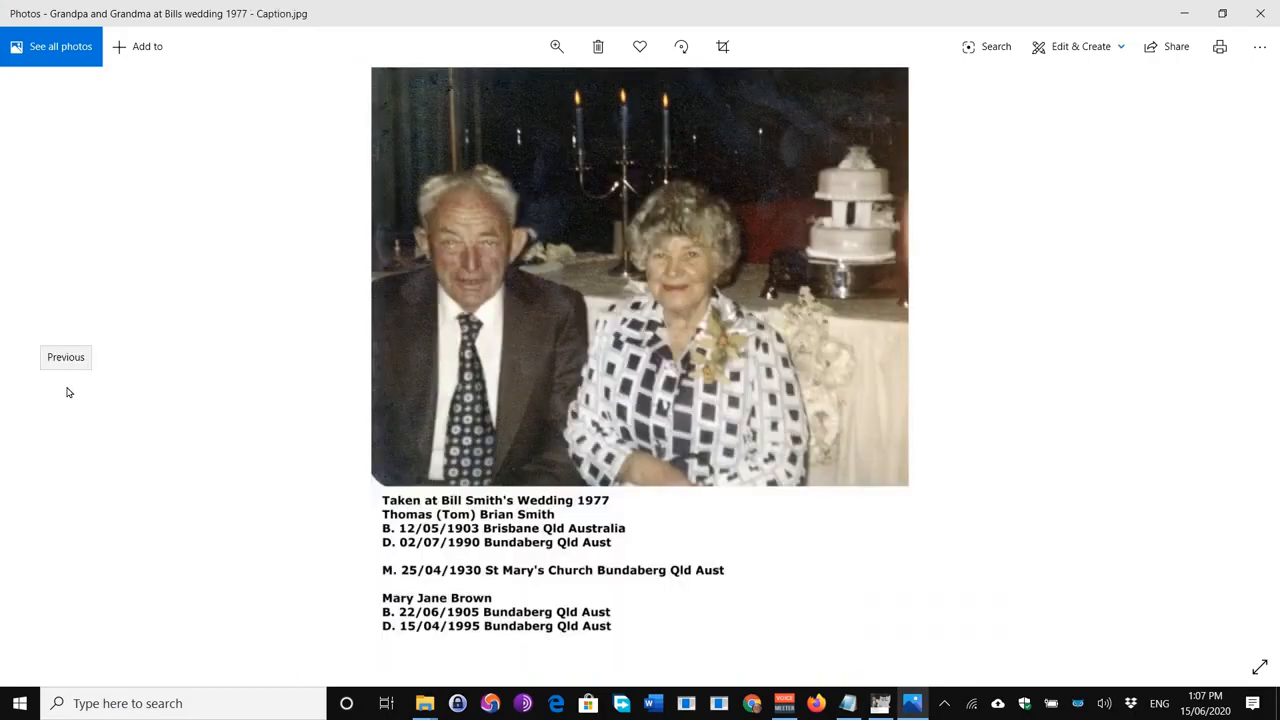